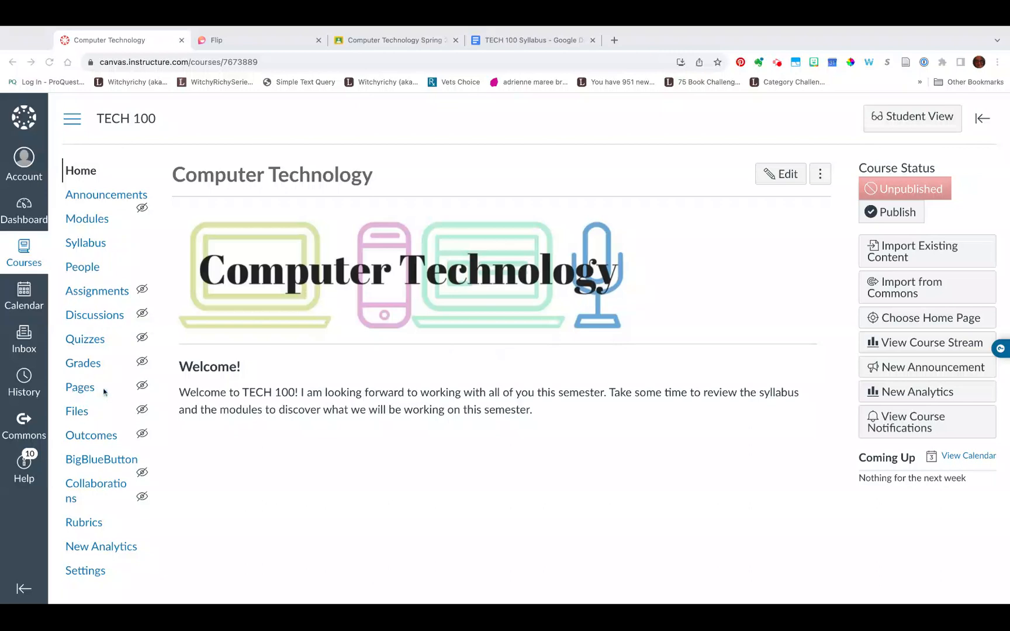
Create a new page in the TECH 100 course with the title "Home Page"
{"action": "left_click", "coordinate": [79, 388]}
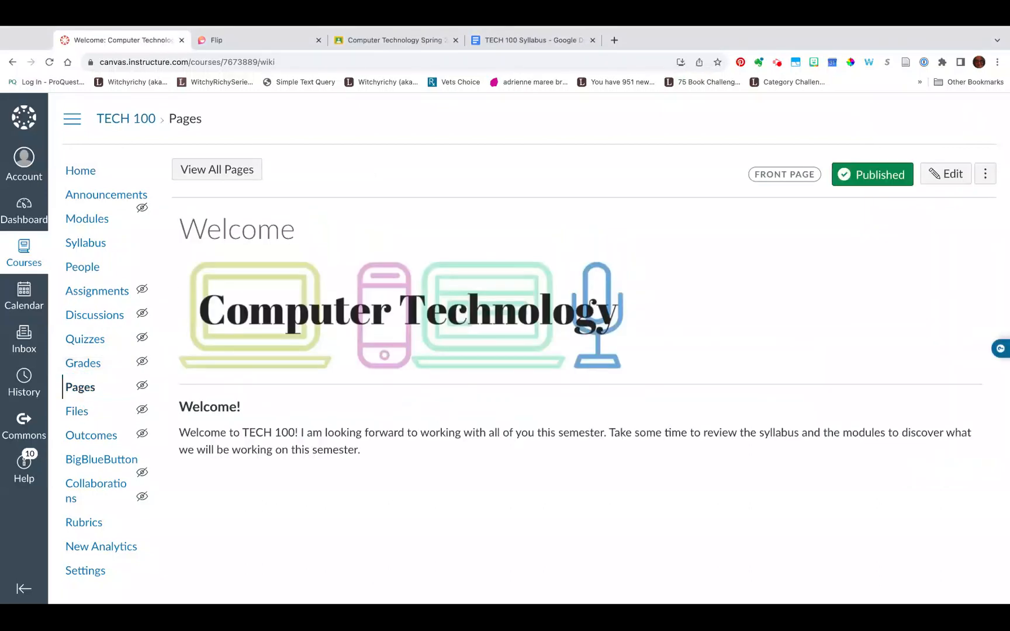
{"action": "left_click", "coordinate": [80, 387]}
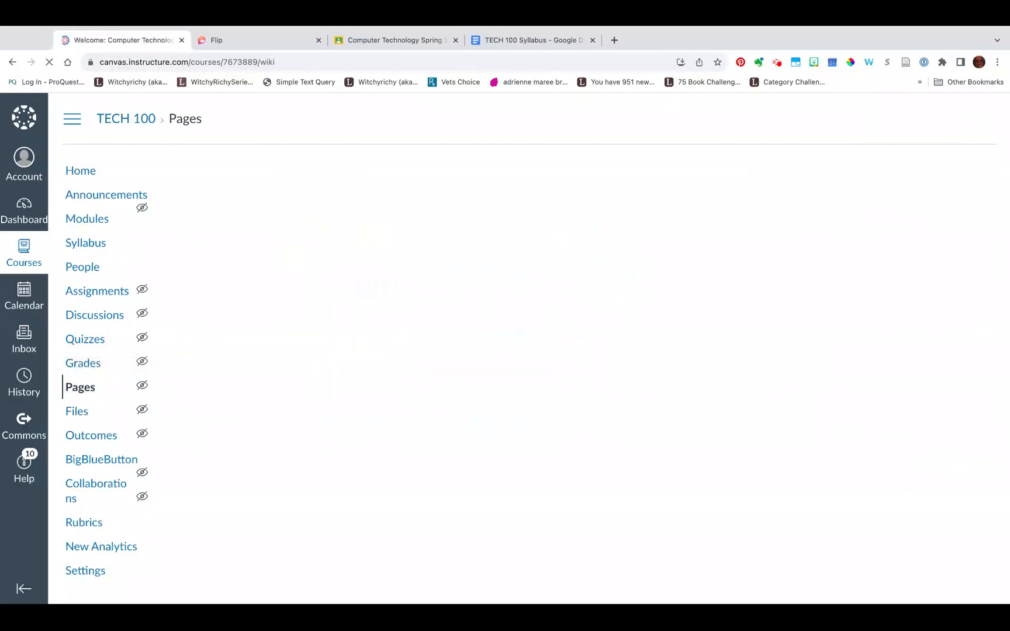
{"action": "left_click", "coordinate": [219, 169]}
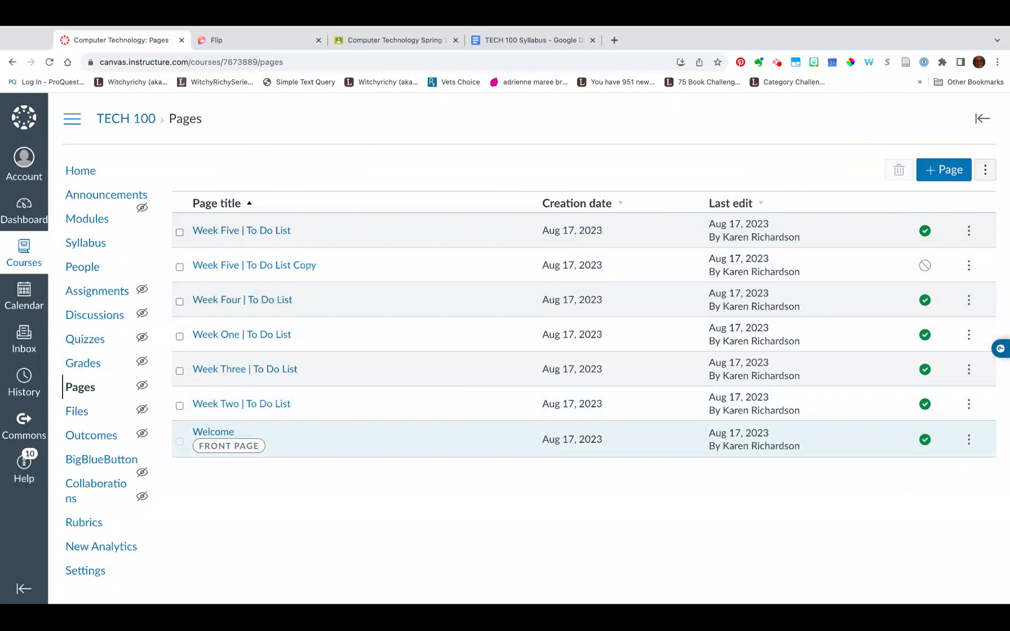
{"action": "left_click", "coordinate": [941, 171]}
{"action": "left_click", "coordinate": [371, 201]}
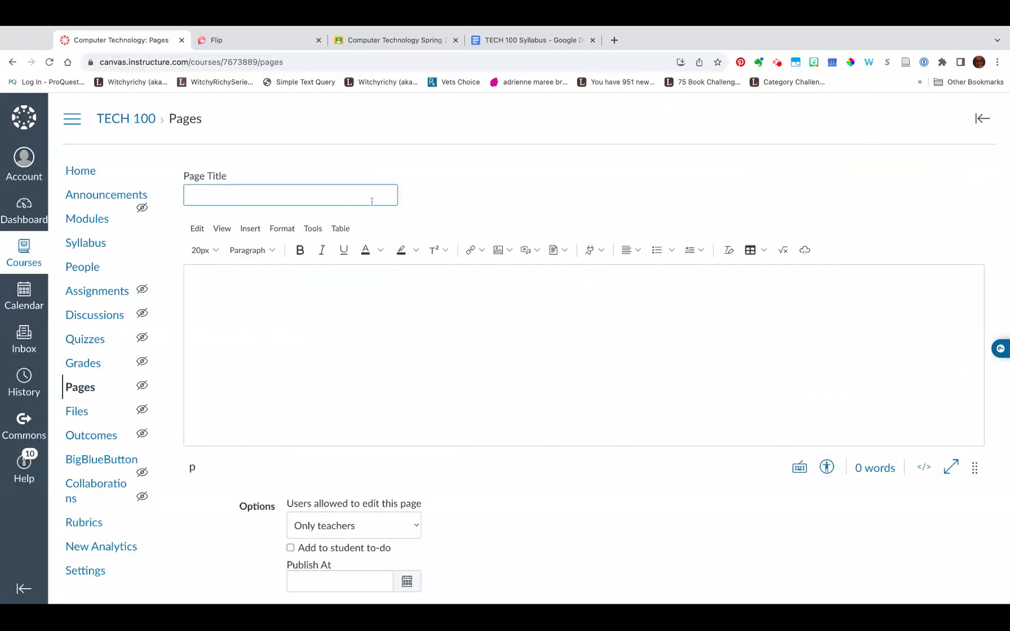
{"action": "type", "text": "Home Page"}
Insert the Computer Technology banner image, Google Classroom header (1).jpg, into the body of the page
{"action": "left_click", "coordinate": [321, 298]}
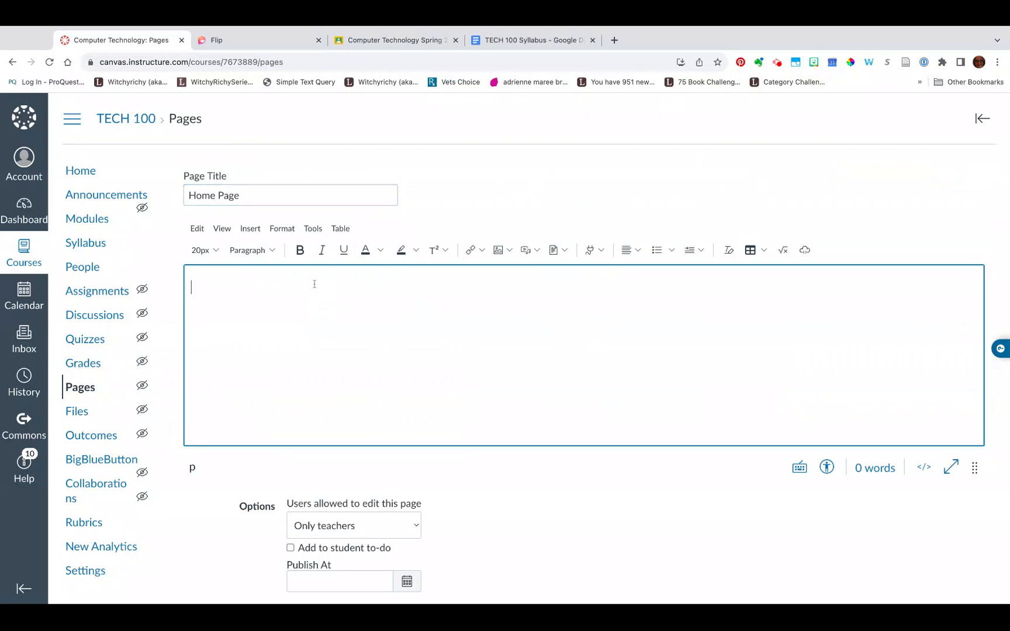
{"action": "left_click", "coordinate": [180, 594]}
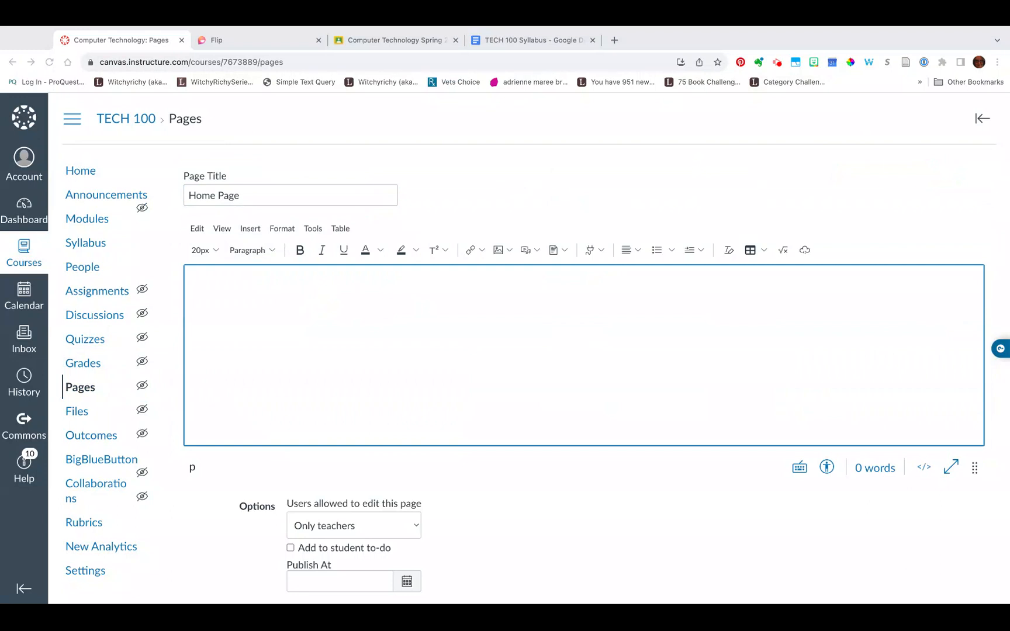
{"action": "left_click_drag", "start_coordinate": [180, 594], "coordinate": [419, 335]}
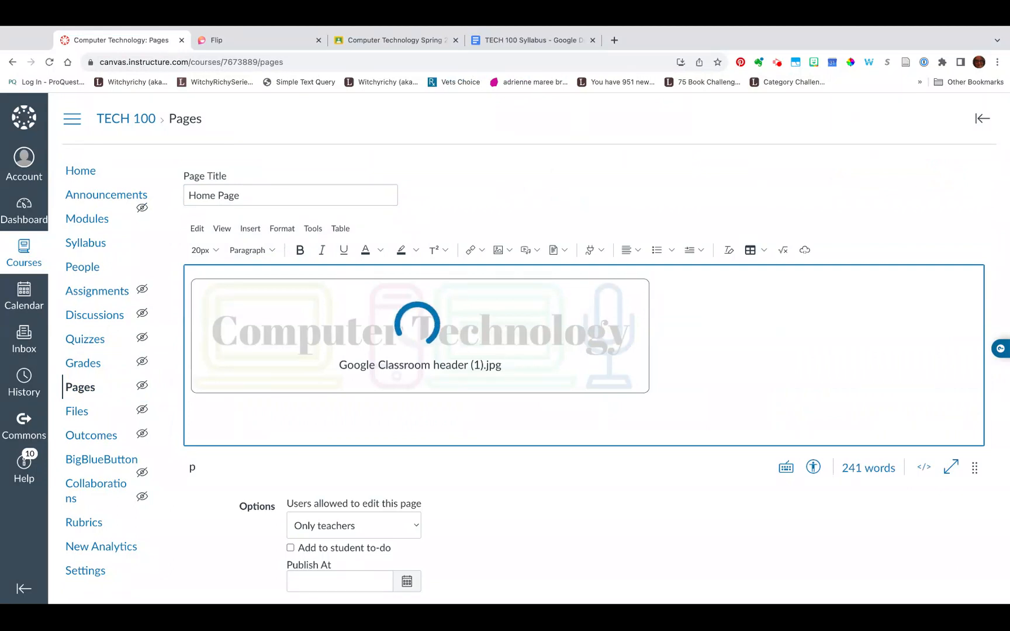
Add the lines "Welcome to the page." and "View my welcome video." below the banner image
{"action": "left_click", "coordinate": [417, 419]}
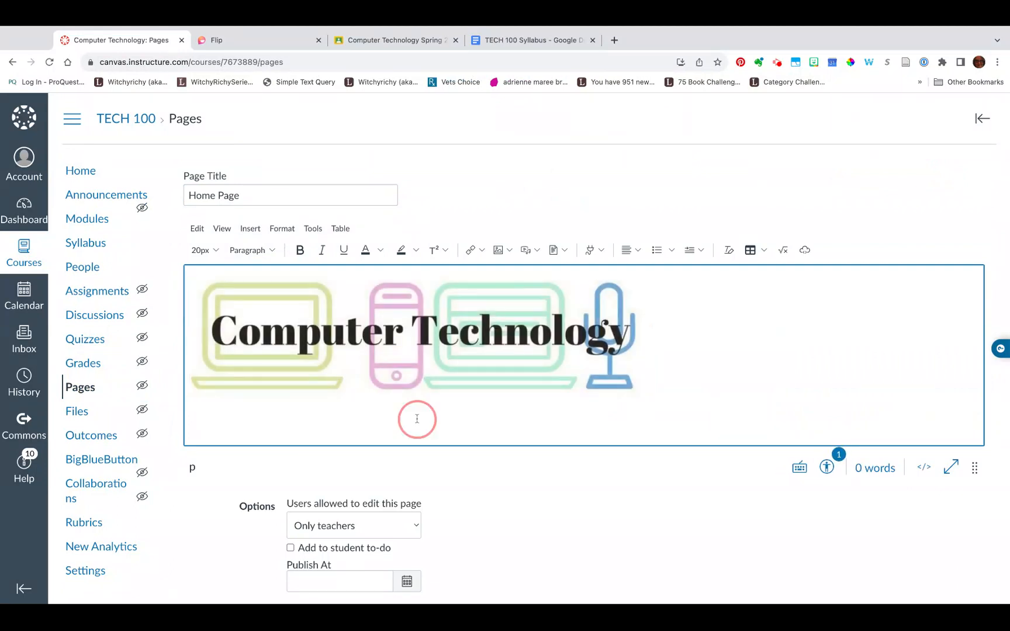
{"action": "key", "text": "Return"}
{"action": "type", "text": "Welcome to the page."}
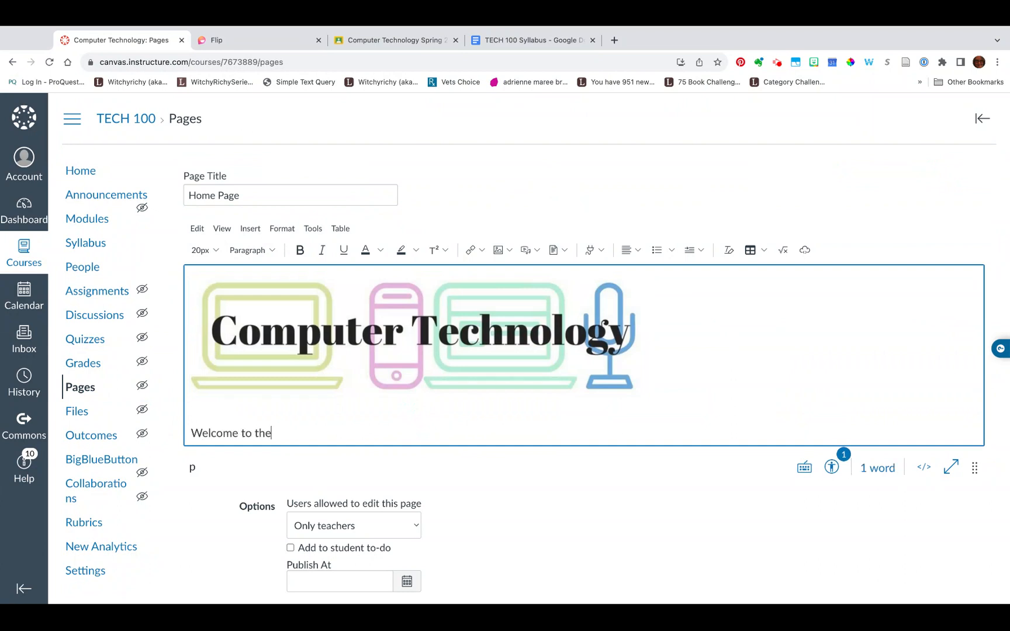
{"action": "key", "text": "Return"}
{"action": "key", "text": "Return"}
{"action": "key", "text": "BackSpace"}
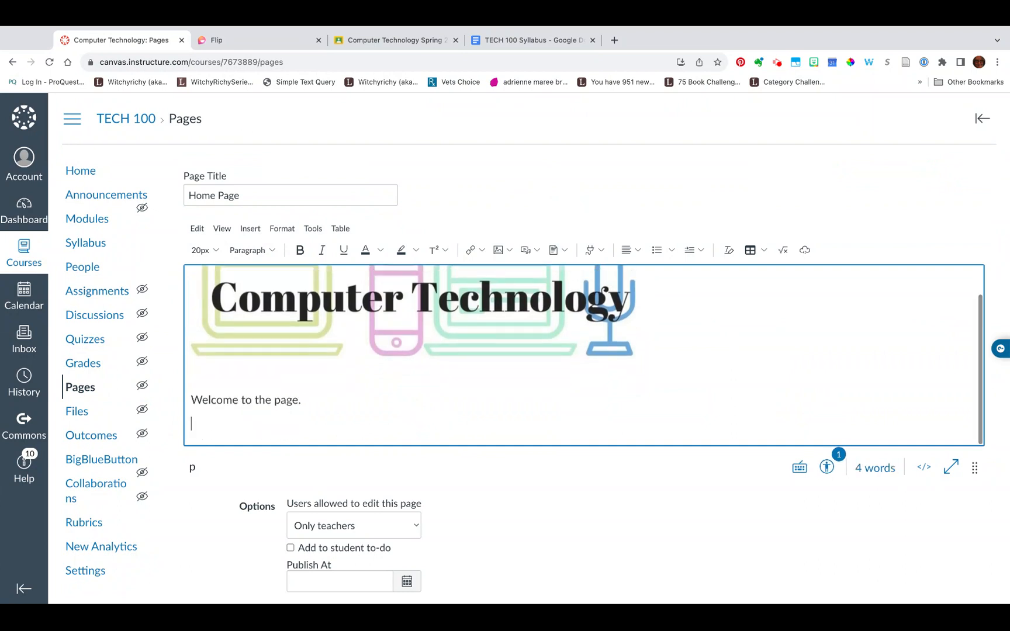
{"action": "type", "text": "View uy"}
{"action": "key", "text": "BackSpace"}
{"action": "key", "text": "BackSpace"}
{"action": "key", "text": "BackSpace"}
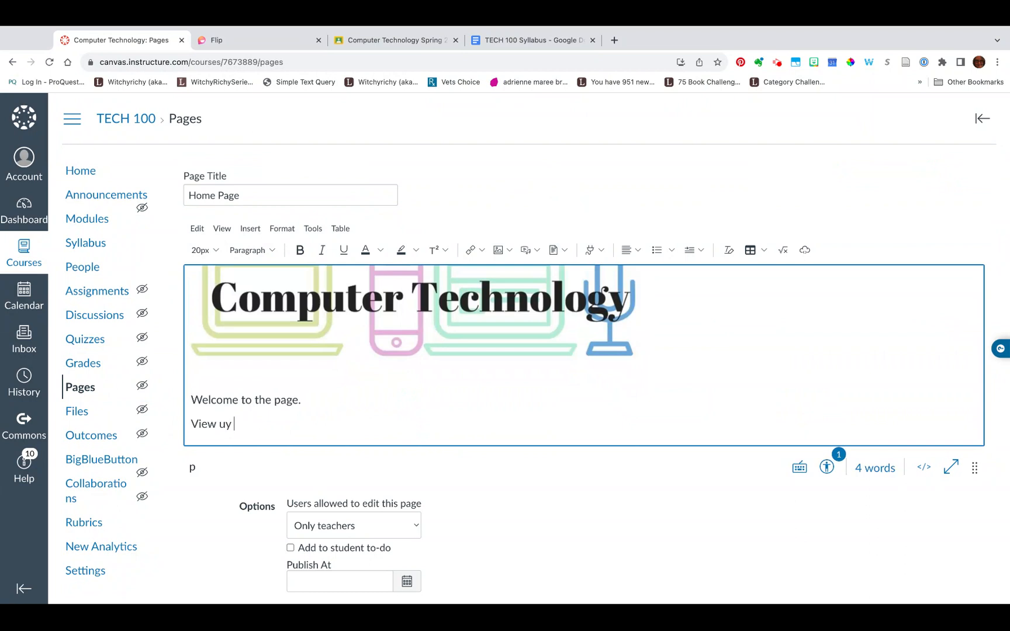
{"action": "type", "text": "my welcome video."}
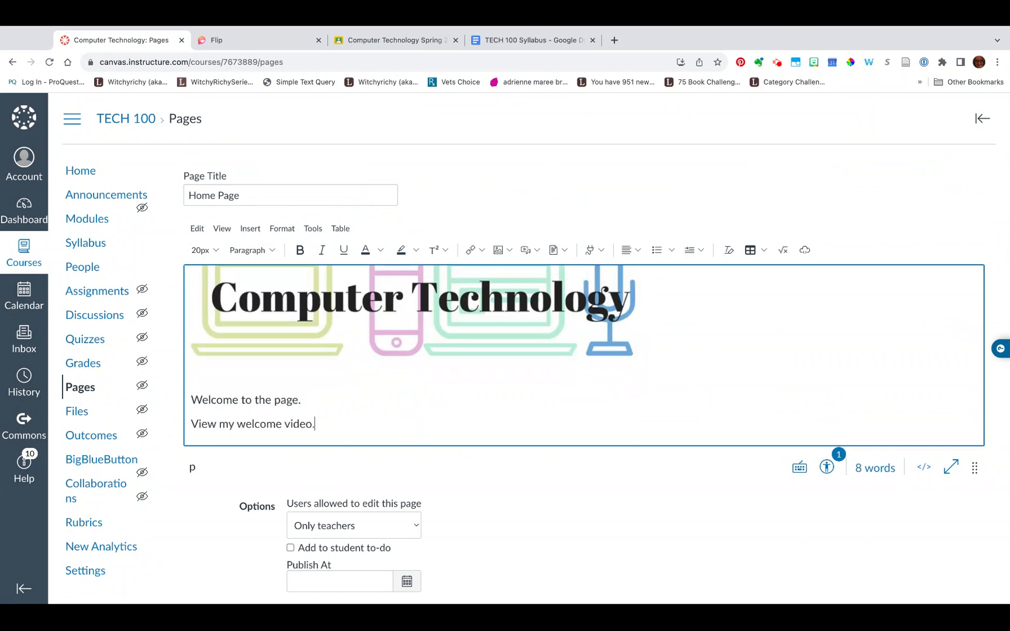
Use the Accessibility Checker to replace the banner image's alt text with "Header image for the course"
{"action": "scroll", "coordinate": [858, 377], "scroll_direction": "down", "scroll_amount": 3}
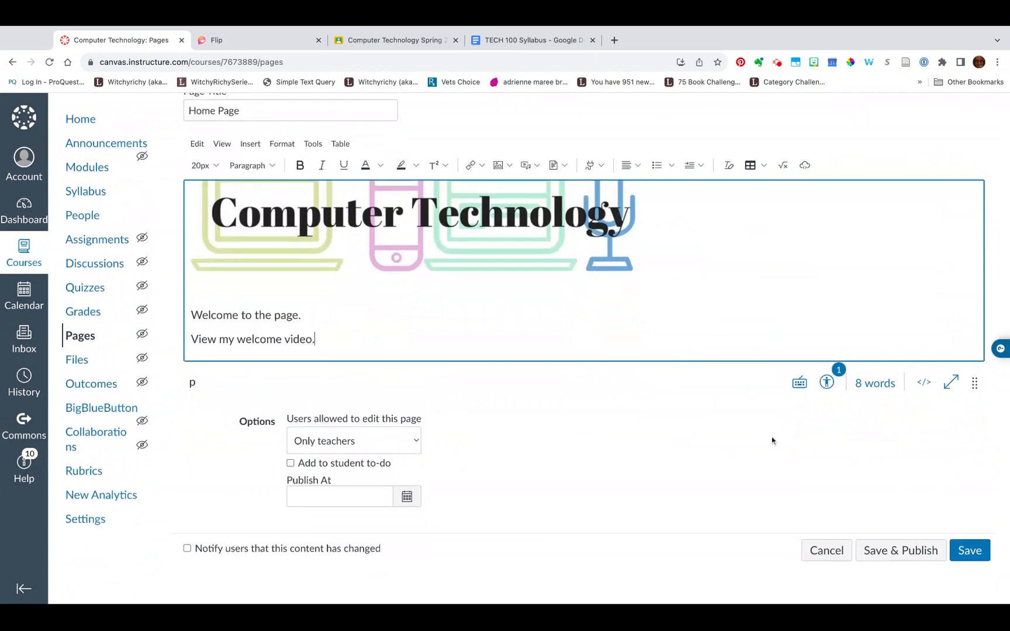
{"action": "left_click", "coordinate": [826, 382]}
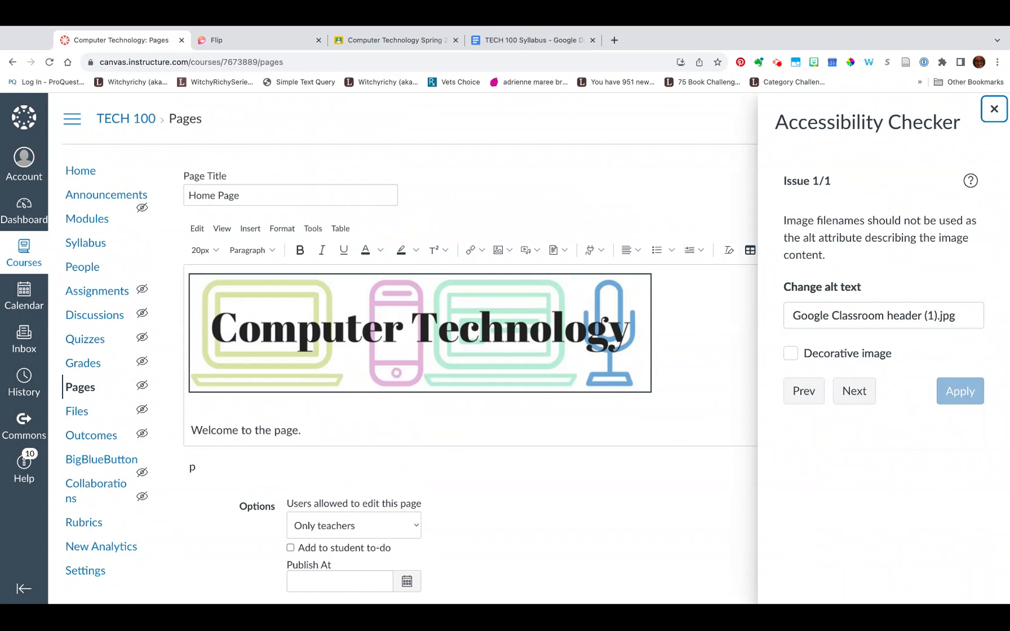
{"action": "triple_click", "coordinate": [856, 317]}
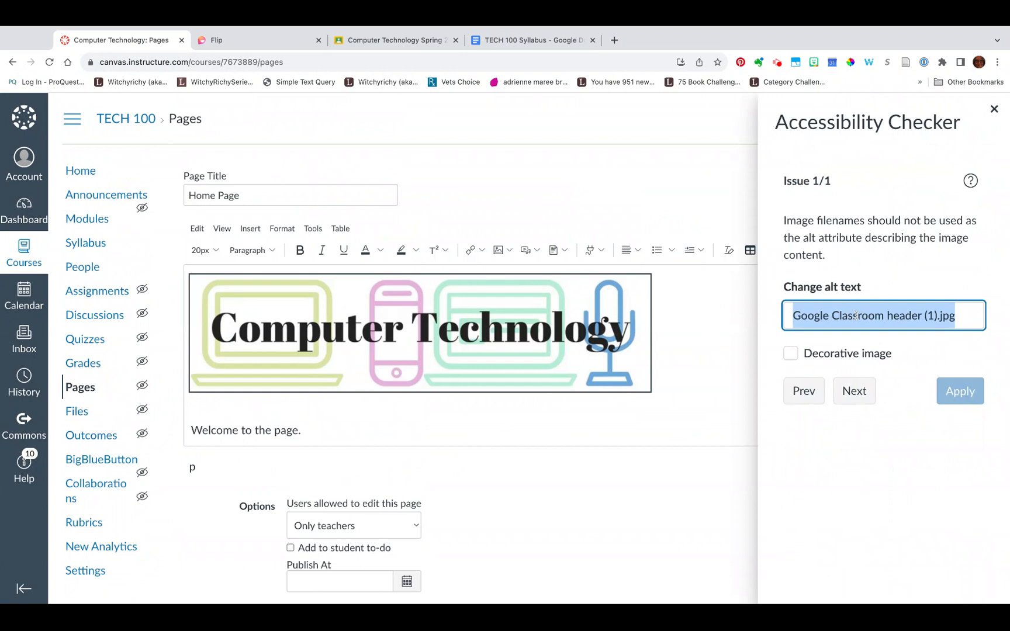
{"action": "key", "text": "BackSpace"}
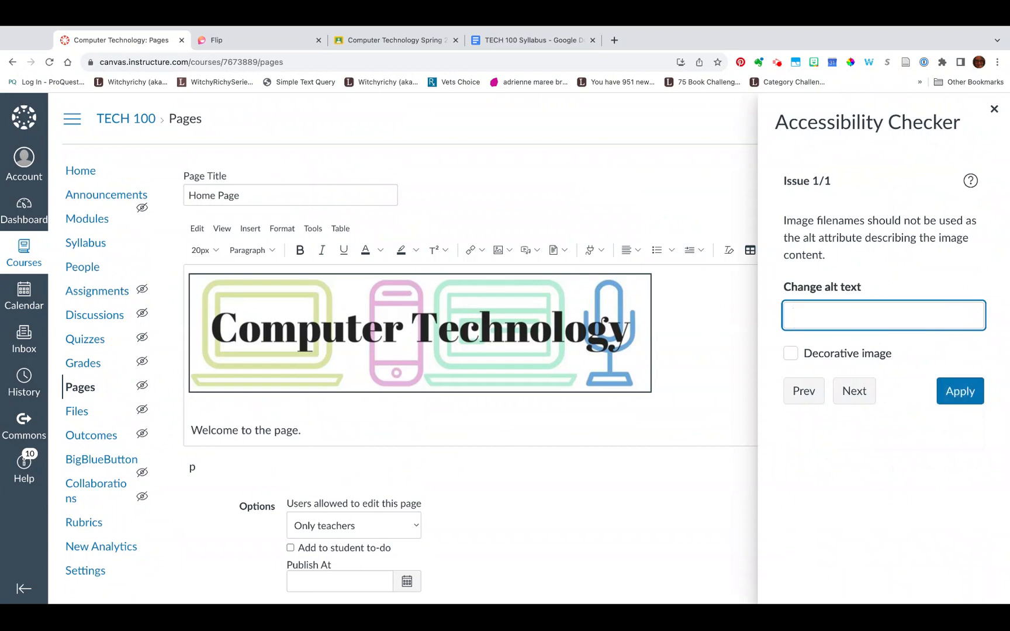
{"action": "type", "text": "Header image for the course"}
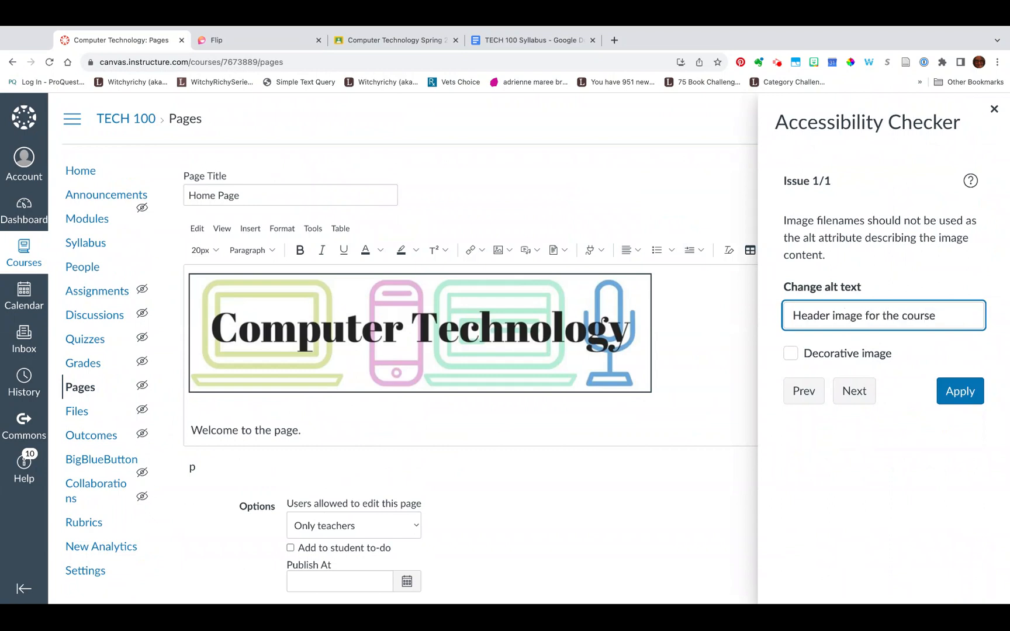
{"action": "left_click", "coordinate": [957, 390]}
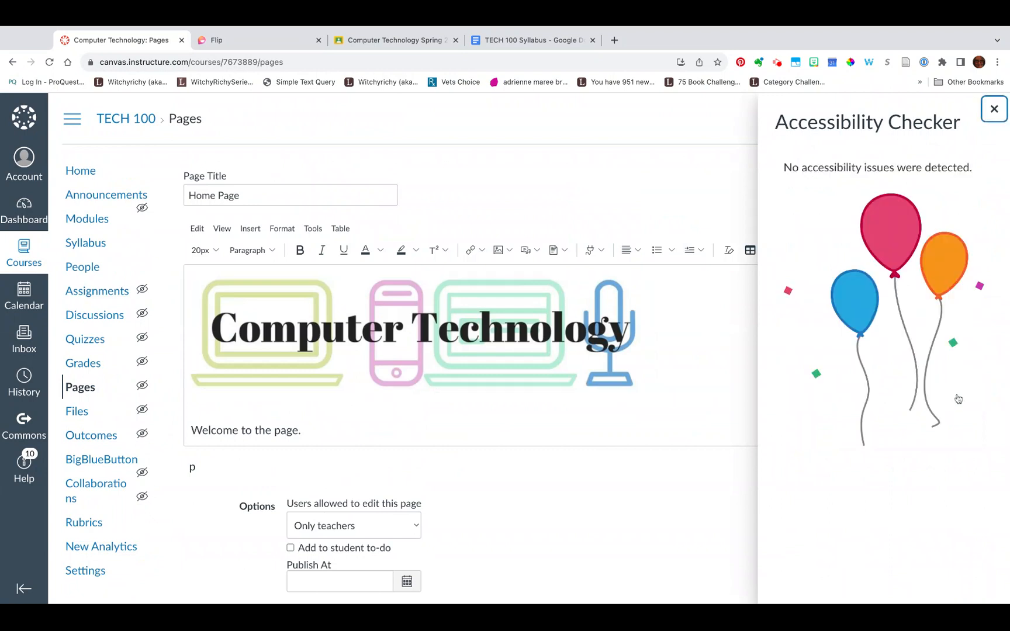
{"action": "left_click", "coordinate": [994, 110]}
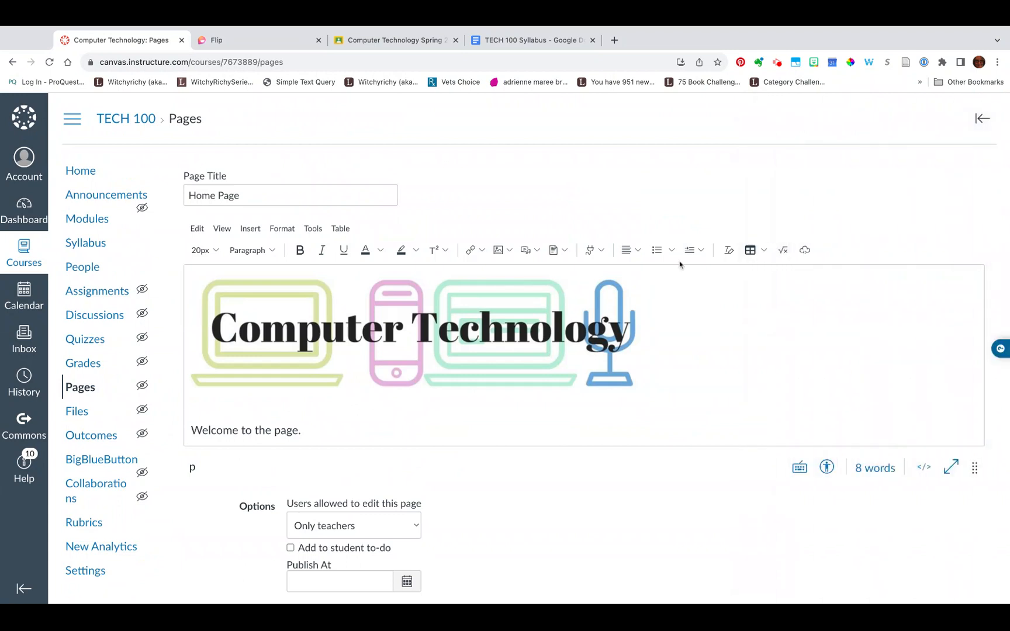
Save and publish the new Home Page
{"action": "scroll", "coordinate": [568, 349], "scroll_direction": "down", "scroll_amount": 1}
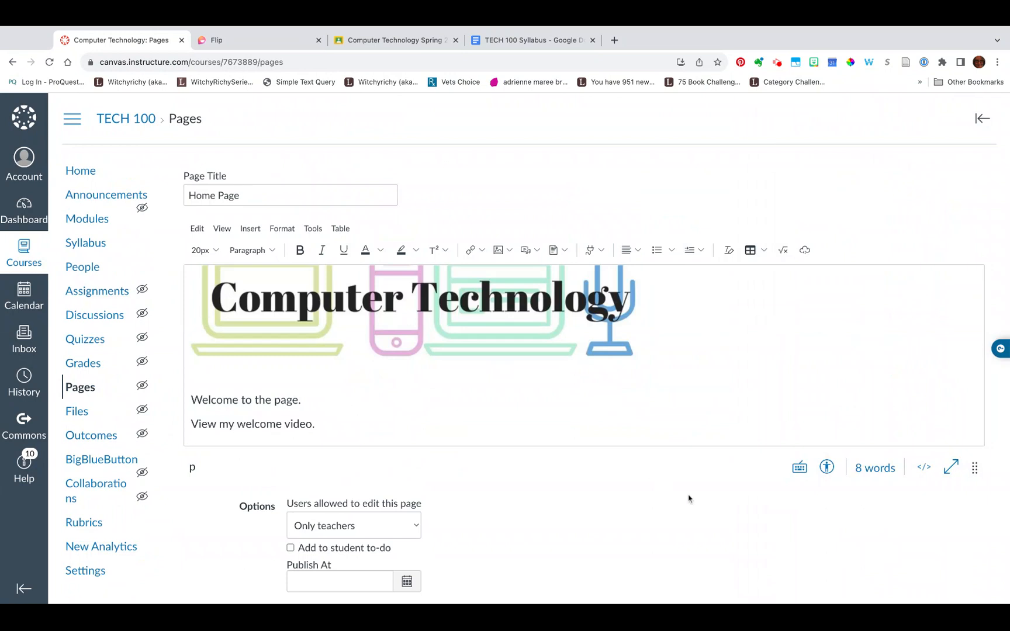
{"action": "scroll", "coordinate": [706, 507], "scroll_direction": "down", "scroll_amount": 3}
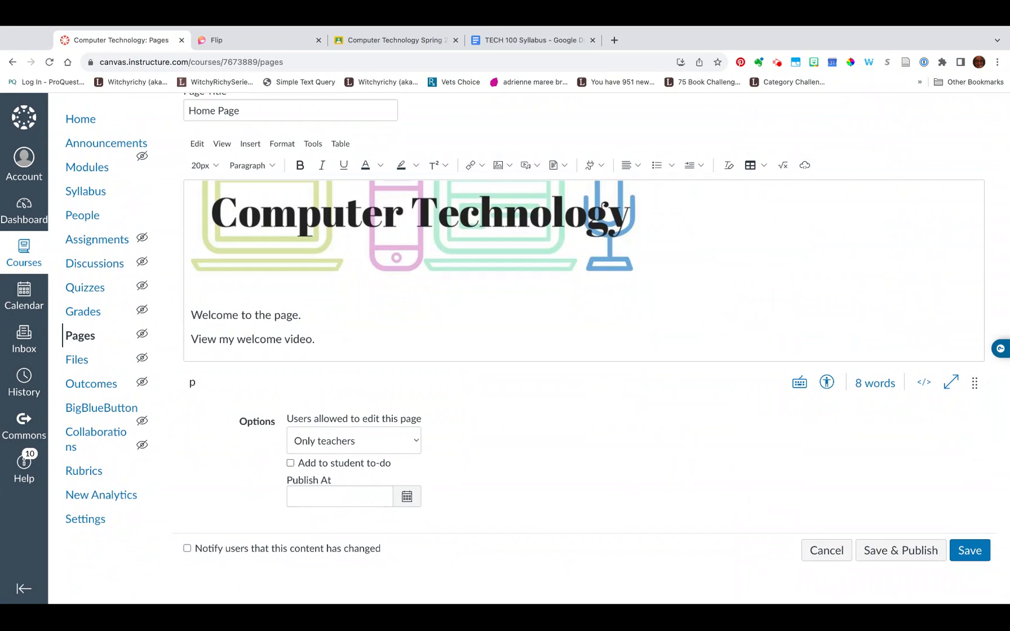
{"action": "left_click", "coordinate": [903, 553]}
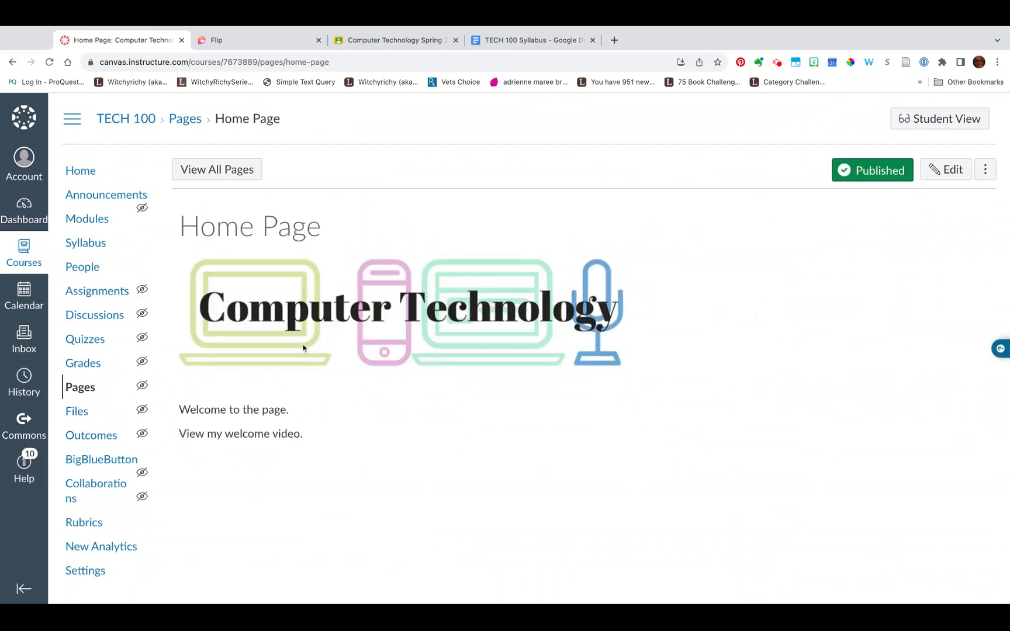
Set the page "Home Page" as the course's front page from the list of all pages
{"action": "left_click", "coordinate": [204, 169]}
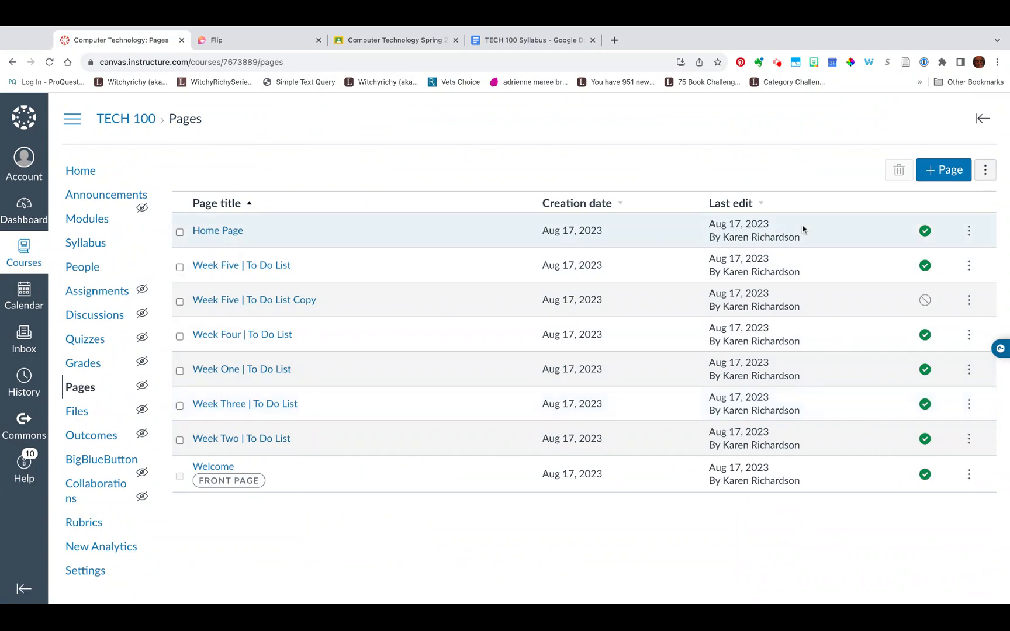
{"action": "left_click", "coordinate": [967, 232]}
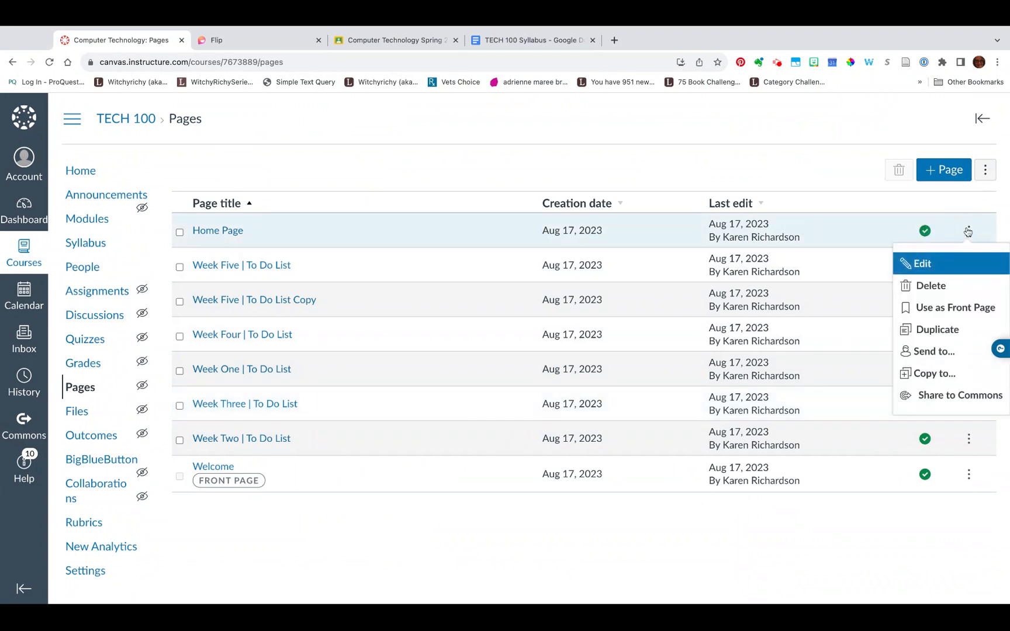
{"action": "left_click", "coordinate": [626, 181]}
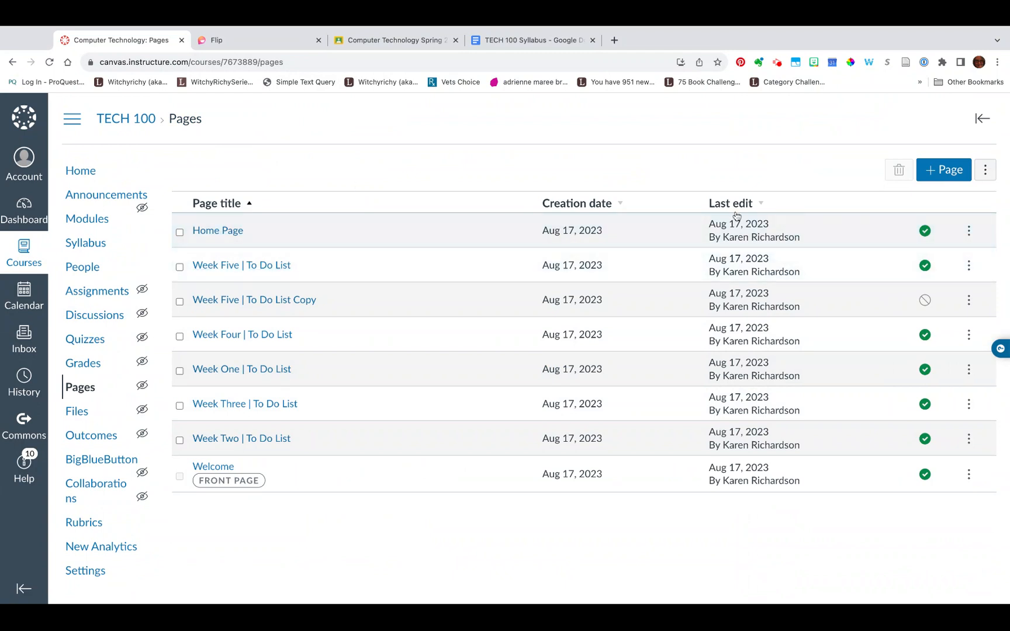
{"action": "left_click", "coordinate": [970, 234]}
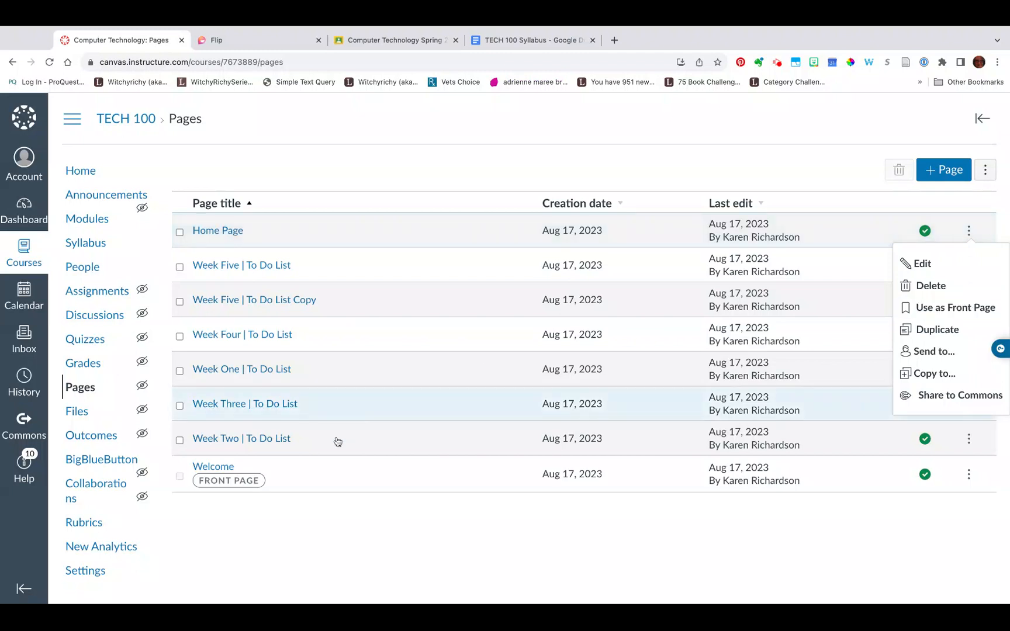
{"action": "left_click", "coordinate": [969, 473]}
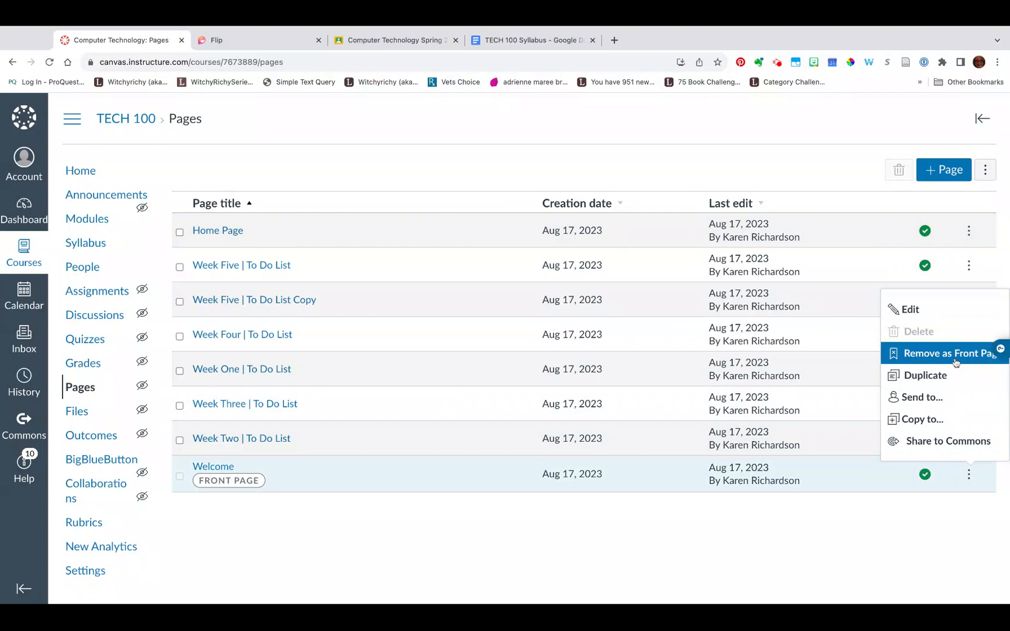
{"action": "left_click", "coordinate": [959, 202]}
{"action": "left_click", "coordinate": [965, 230]}
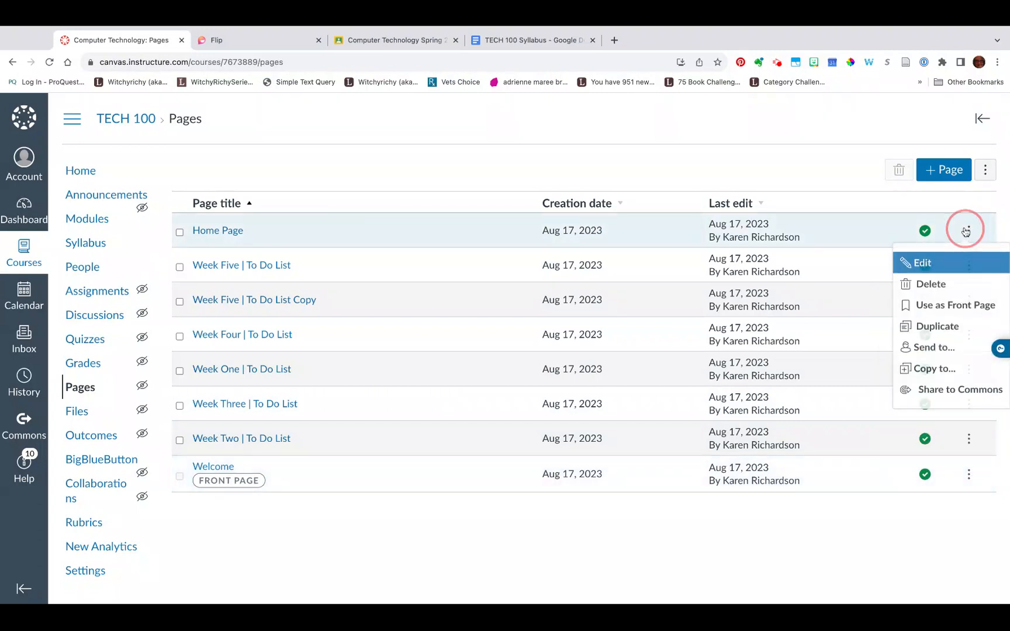
{"action": "left_click", "coordinate": [942, 312]}
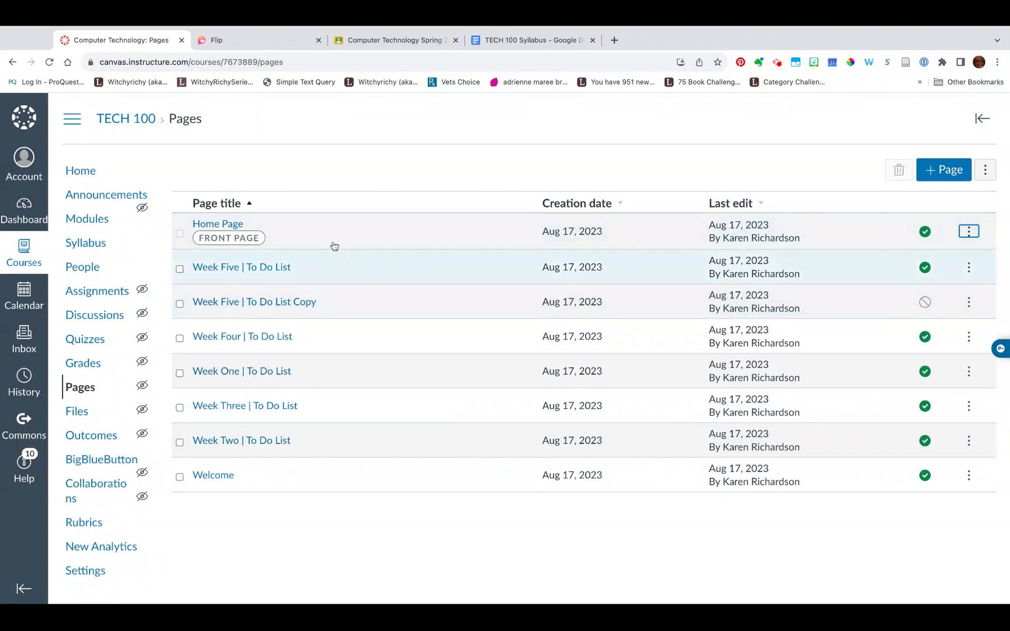
Set the course home page to display the Pages Front Page, save the choice and view the course home
{"action": "left_click", "coordinate": [82, 174]}
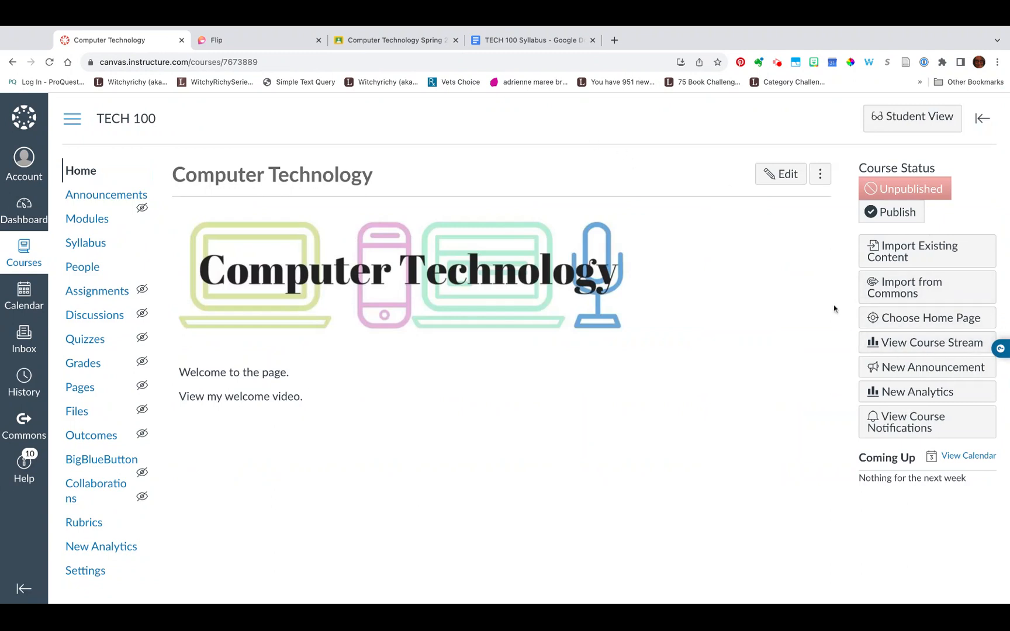
{"action": "left_click", "coordinate": [890, 323]}
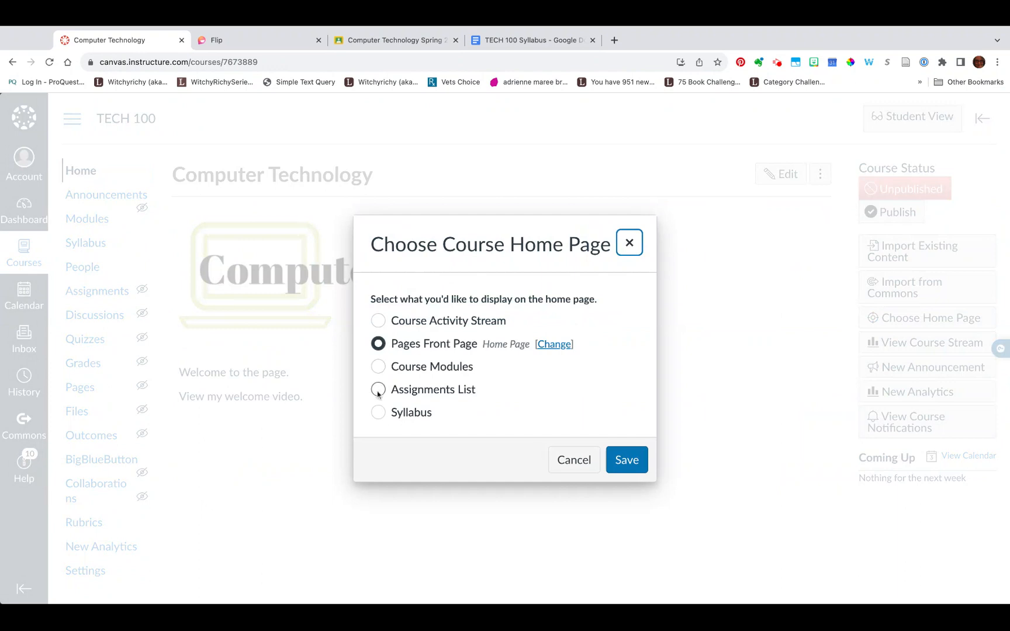
{"action": "left_click", "coordinate": [378, 345]}
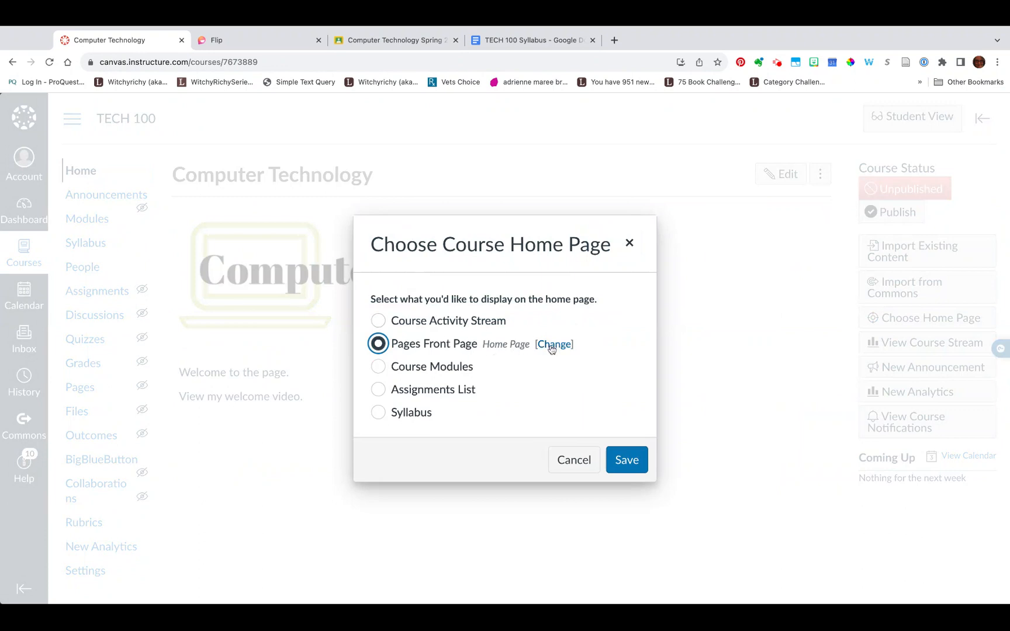
{"action": "left_click", "coordinate": [627, 458]}
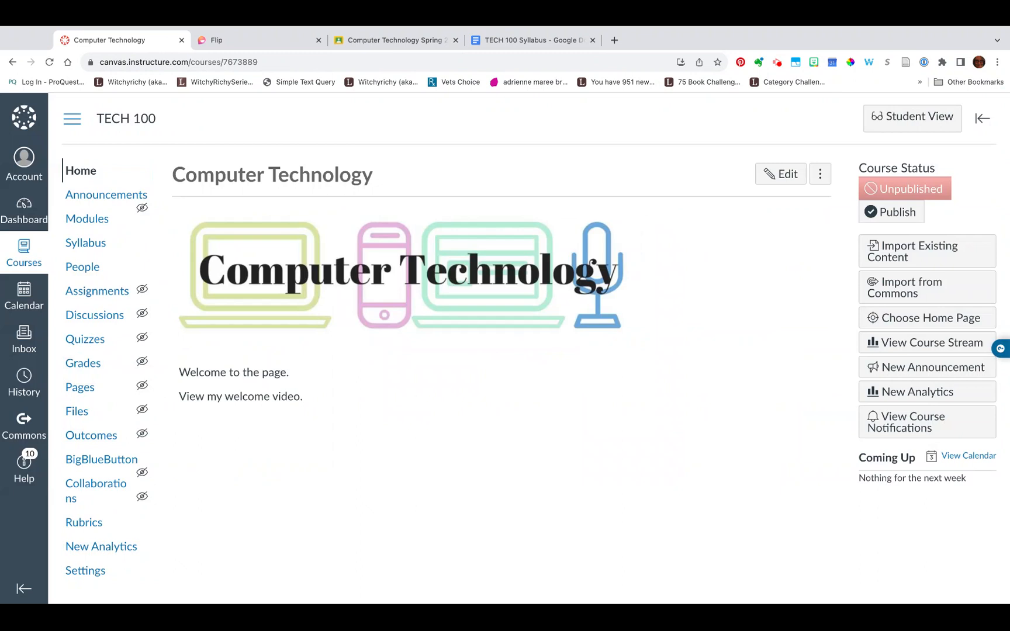
{"action": "left_click", "coordinate": [74, 176]}
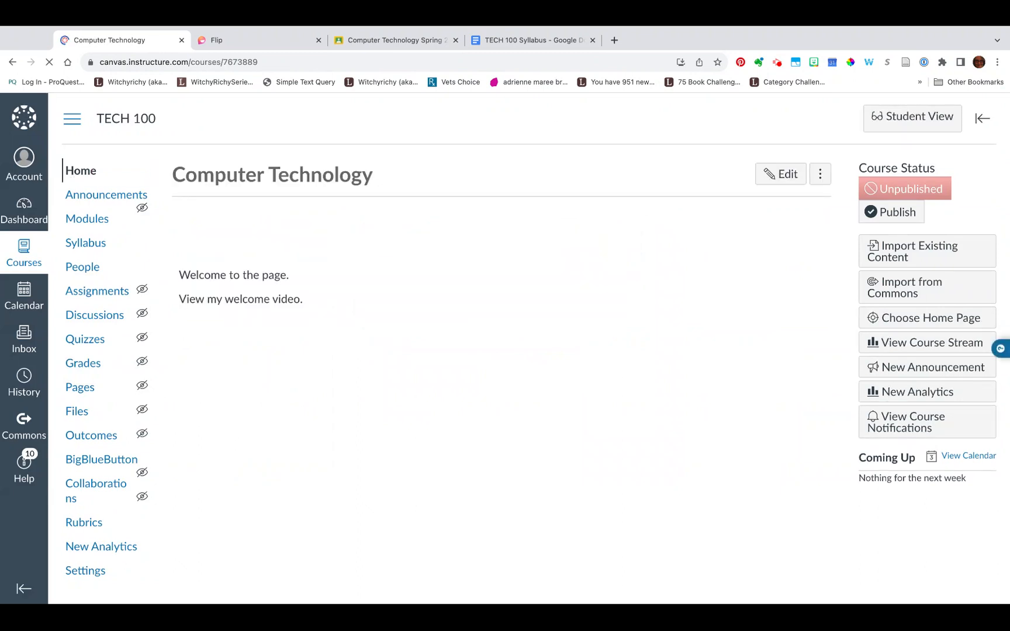
Open the course's list of modules
{"action": "left_click", "coordinate": [82, 228]}
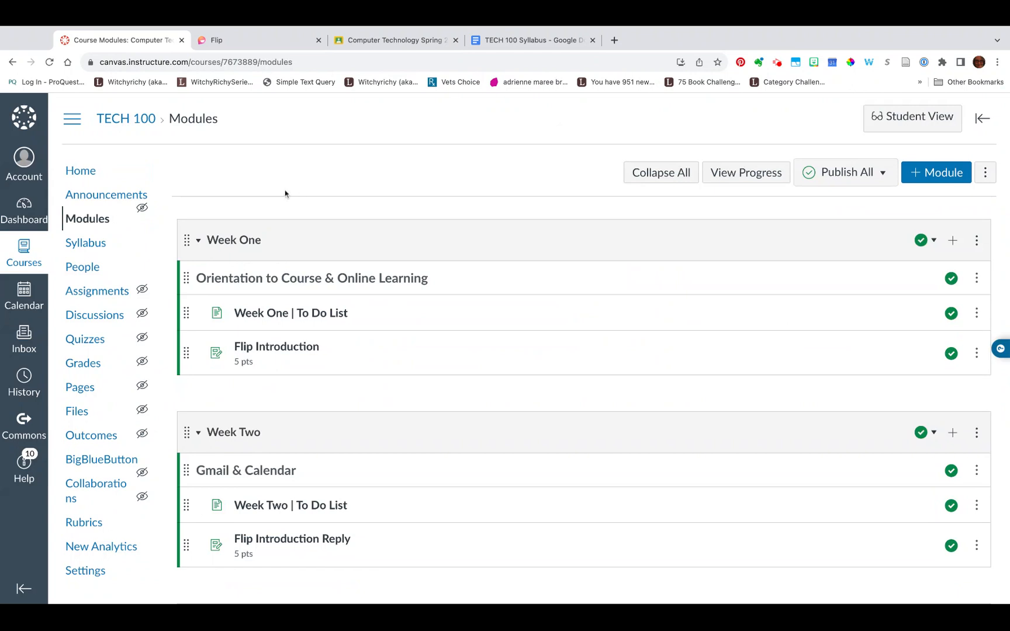
Review the Week One | To Do List page with its related Flip group, and the Flip Introduction assignment that follows it
{"action": "scroll", "coordinate": [286, 194], "scroll_direction": "down", "scroll_amount": 2}
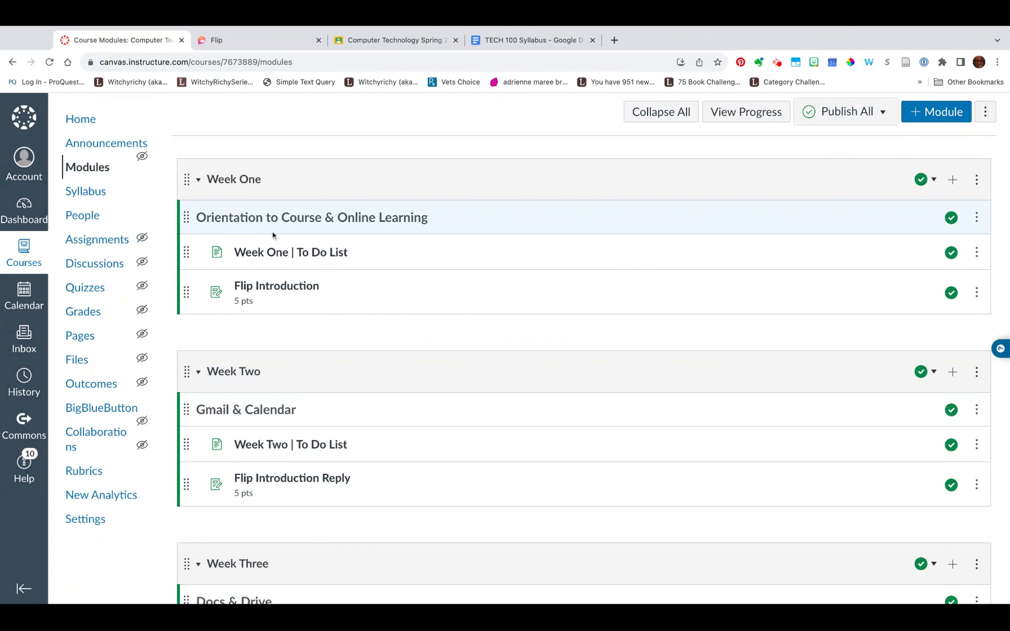
{"action": "left_click", "coordinate": [283, 255]}
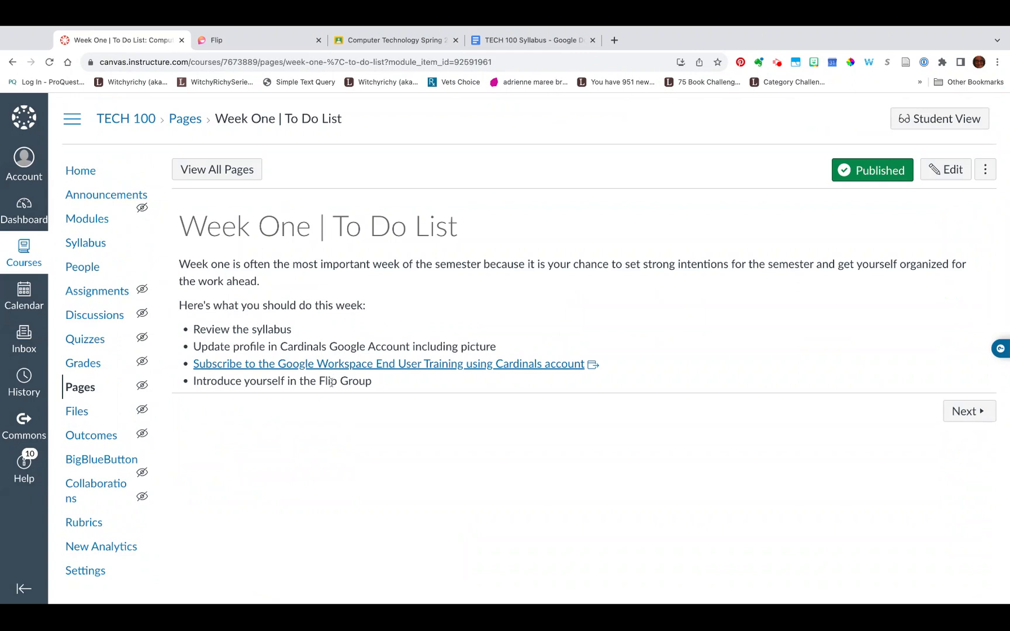
{"action": "left_click", "coordinate": [253, 40]}
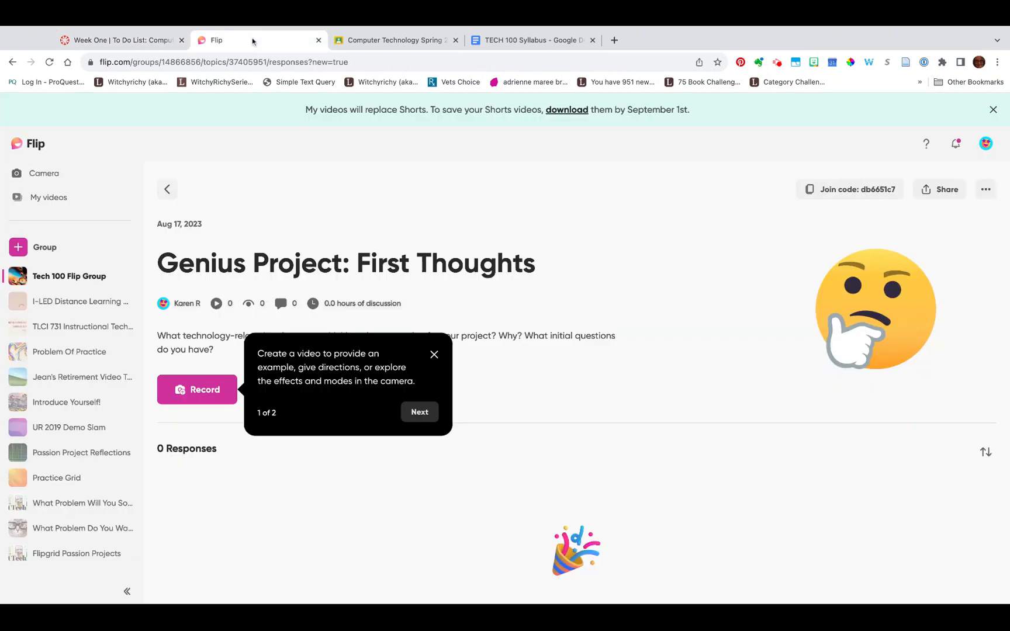
{"action": "left_click", "coordinate": [139, 40]}
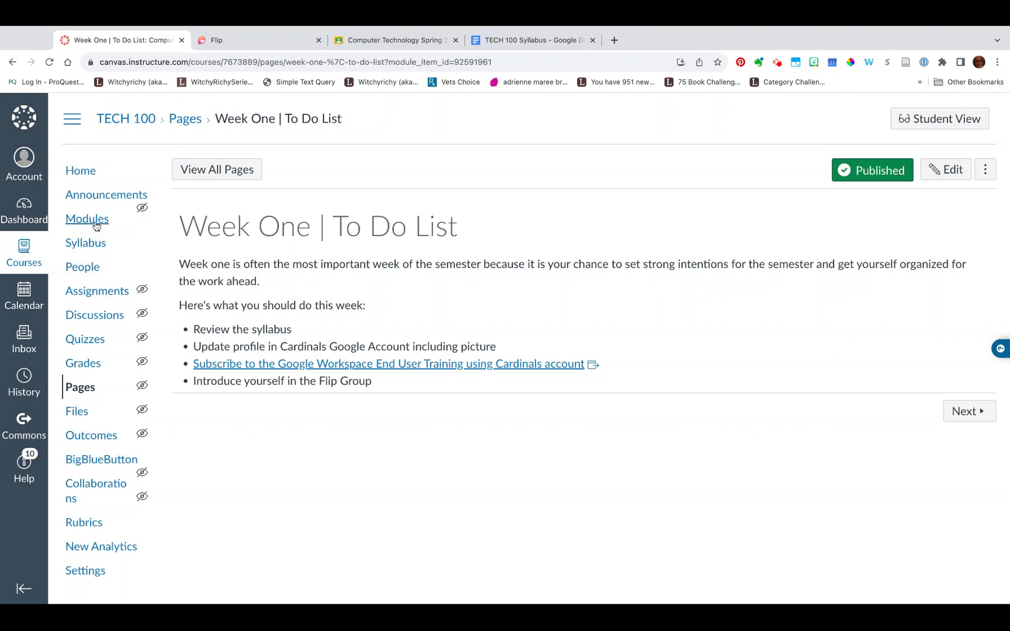
{"action": "left_click", "coordinate": [969, 411]}
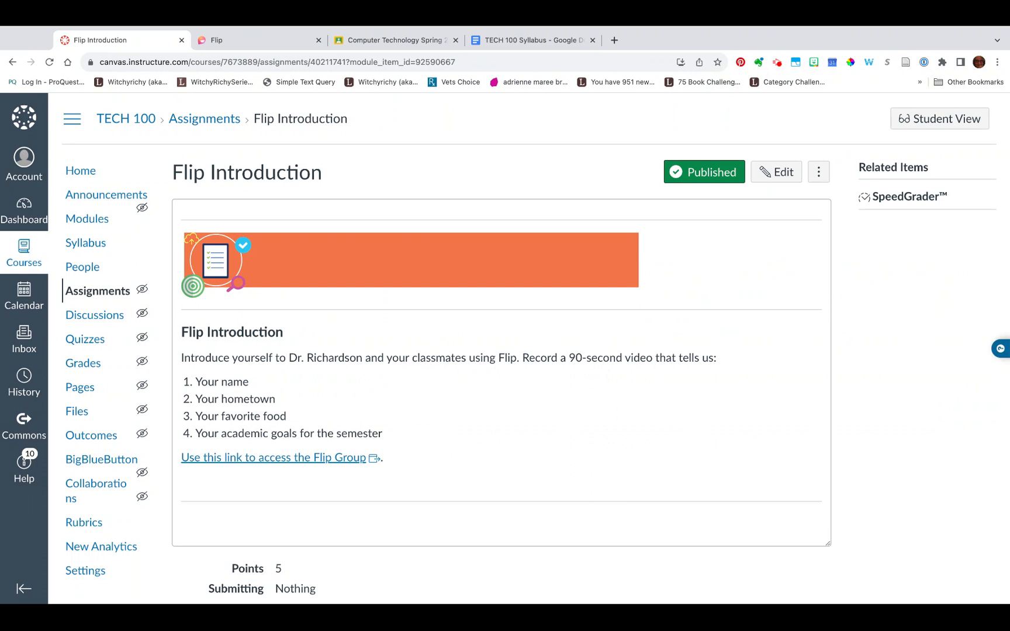
{"action": "scroll", "coordinate": [458, 426], "scroll_direction": "down", "scroll_amount": 2}
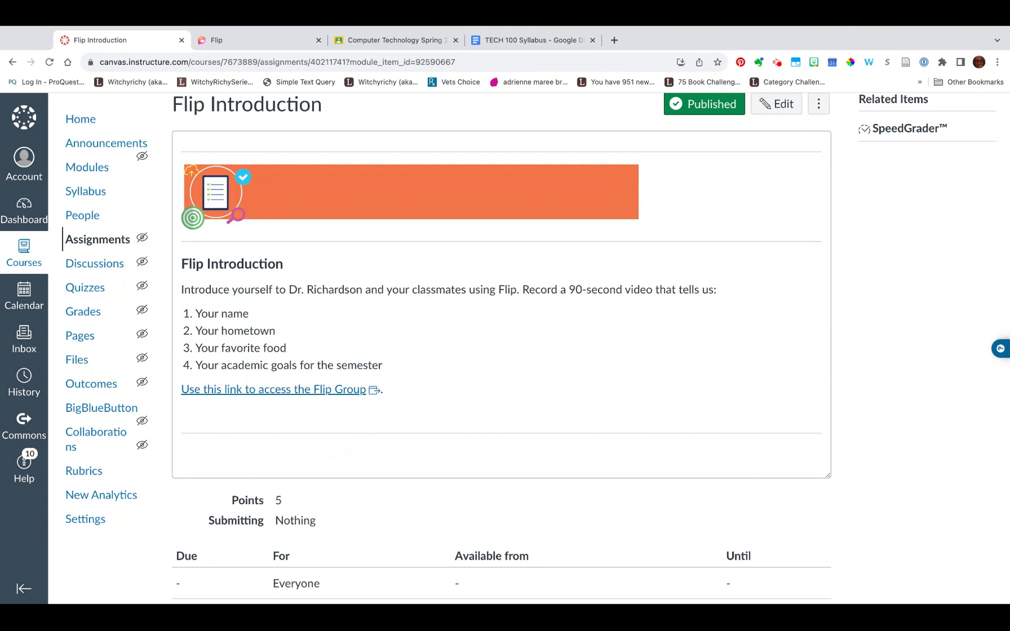
Return to the course's modules and look through the contents of the Week One to Week Five modules
{"action": "left_click", "coordinate": [86, 167]}
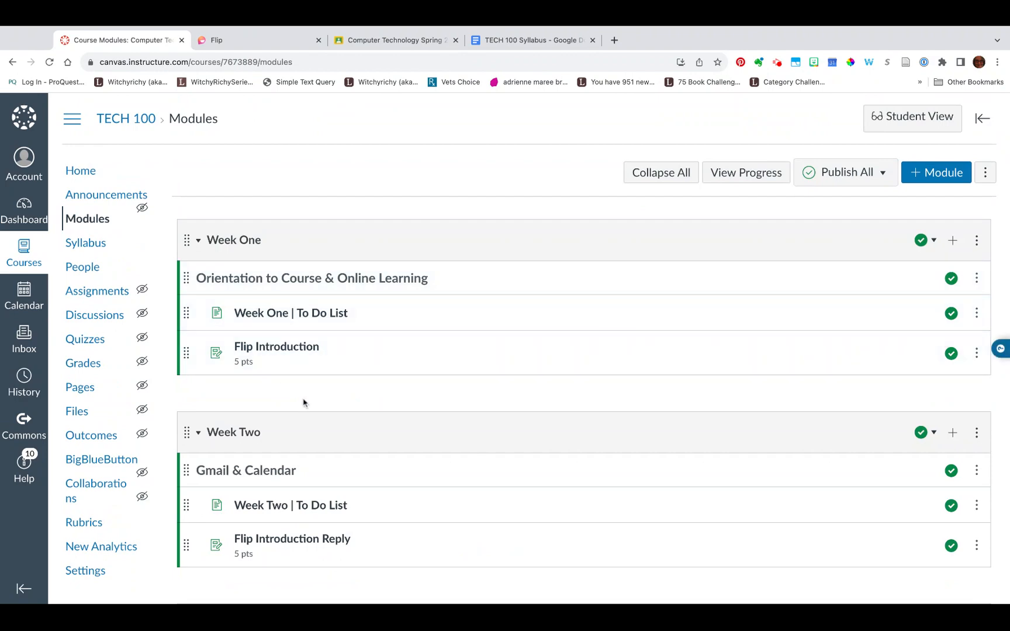
{"action": "scroll", "coordinate": [304, 403], "scroll_direction": "down", "scroll_amount": 6}
{"action": "scroll", "coordinate": [303, 402], "scroll_direction": "up", "scroll_amount": 4}
{"action": "scroll", "coordinate": [303, 403], "scroll_direction": "down", "scroll_amount": 4}
{"action": "scroll", "coordinate": [289, 381], "scroll_direction": "down", "scroll_amount": 4}
{"action": "scroll", "coordinate": [333, 243], "scroll_direction": "up", "scroll_amount": 1}
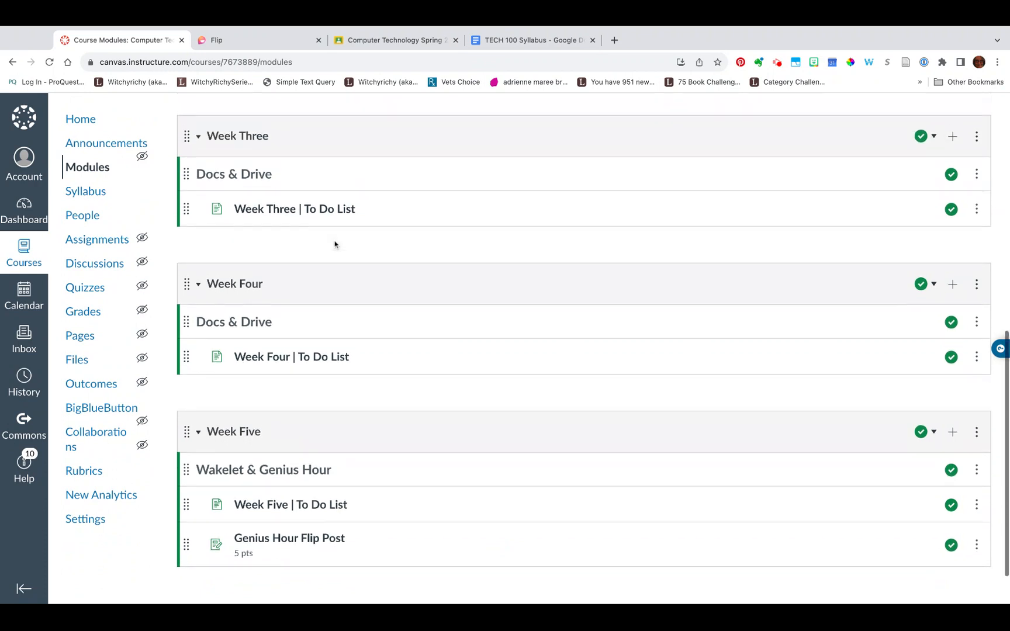
{"action": "scroll", "coordinate": [297, 265], "scroll_direction": "up", "scroll_amount": 4}
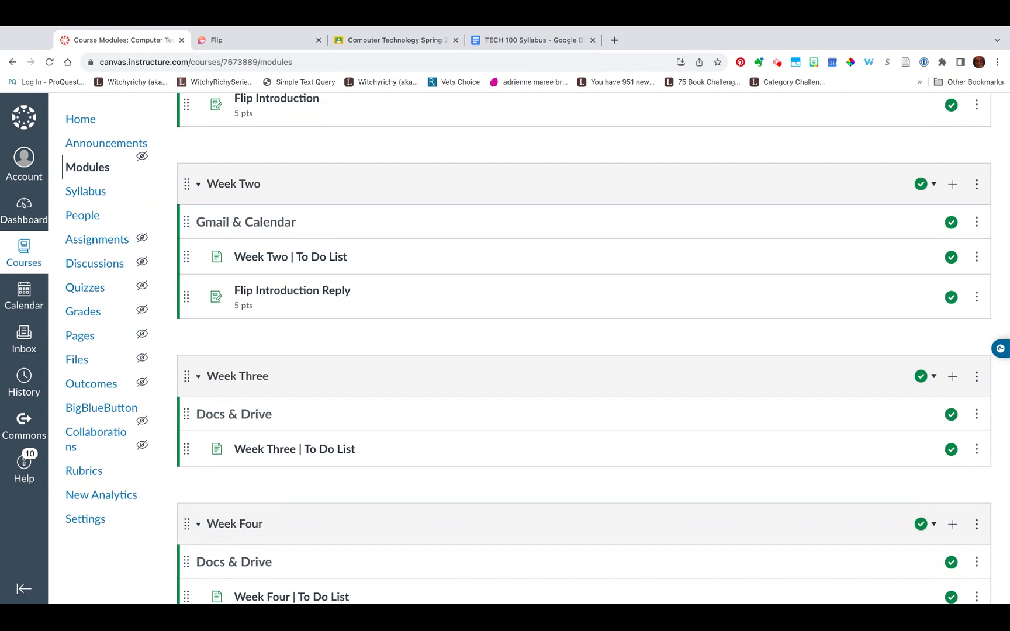
{"action": "scroll", "coordinate": [283, 403], "scroll_direction": "down", "scroll_amount": 5}
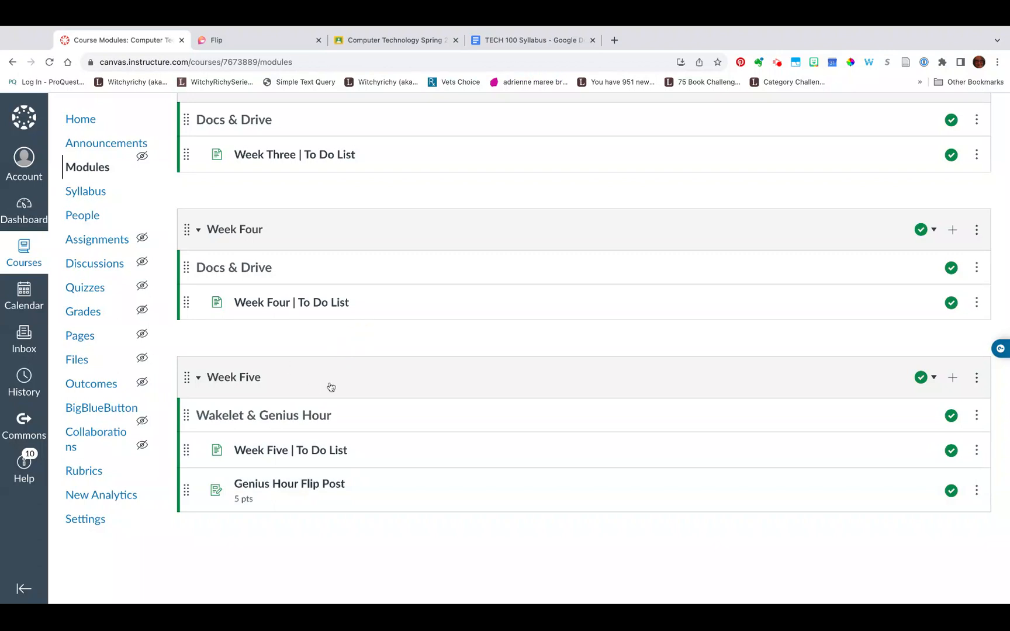
Add a new module named "Week 6" to the course
{"action": "left_click", "coordinate": [976, 377]}
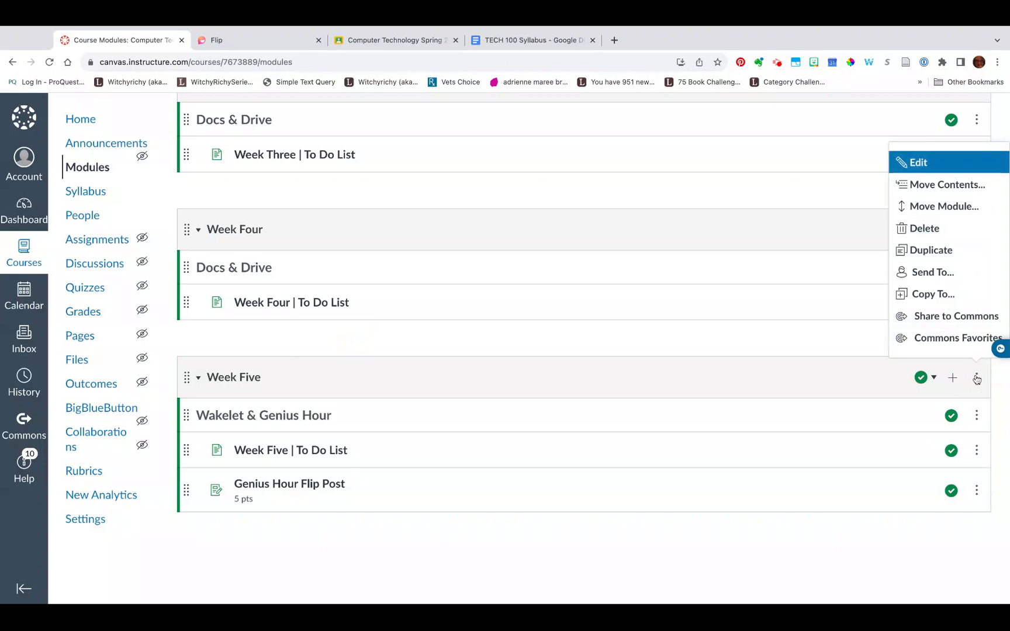
{"action": "left_click", "coordinate": [739, 344]}
{"action": "scroll", "coordinate": [739, 344], "scroll_direction": "up", "scroll_amount": 10}
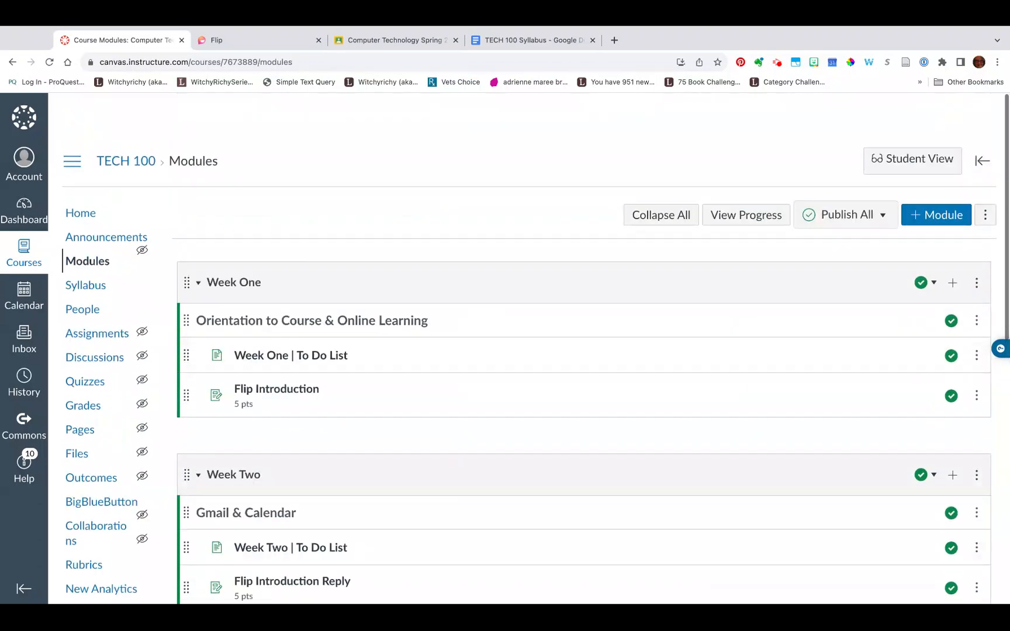
{"action": "left_click", "coordinate": [932, 174]}
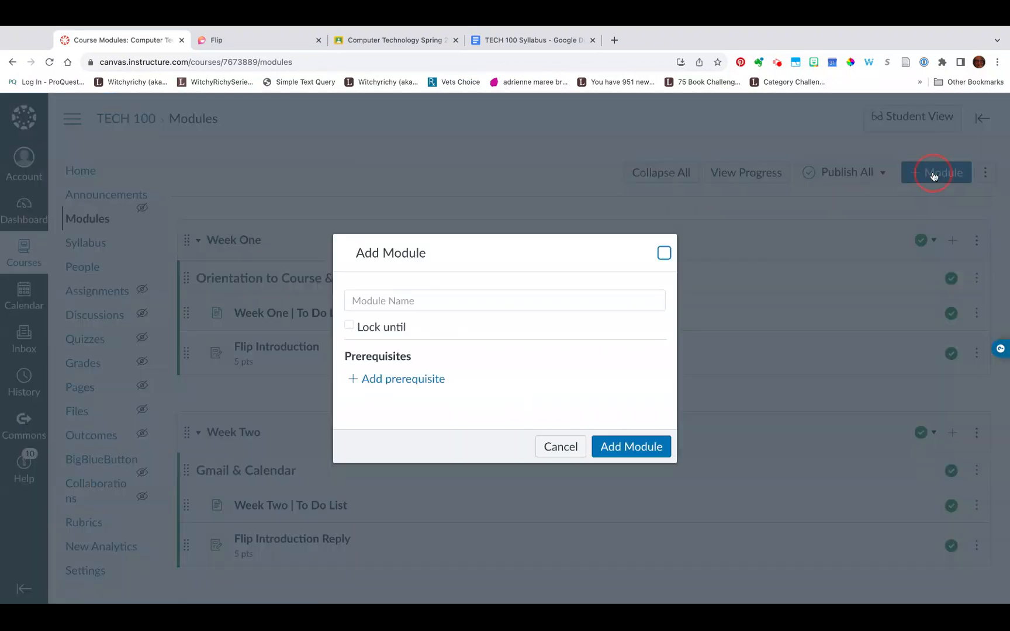
{"action": "left_click", "coordinate": [402, 298]}
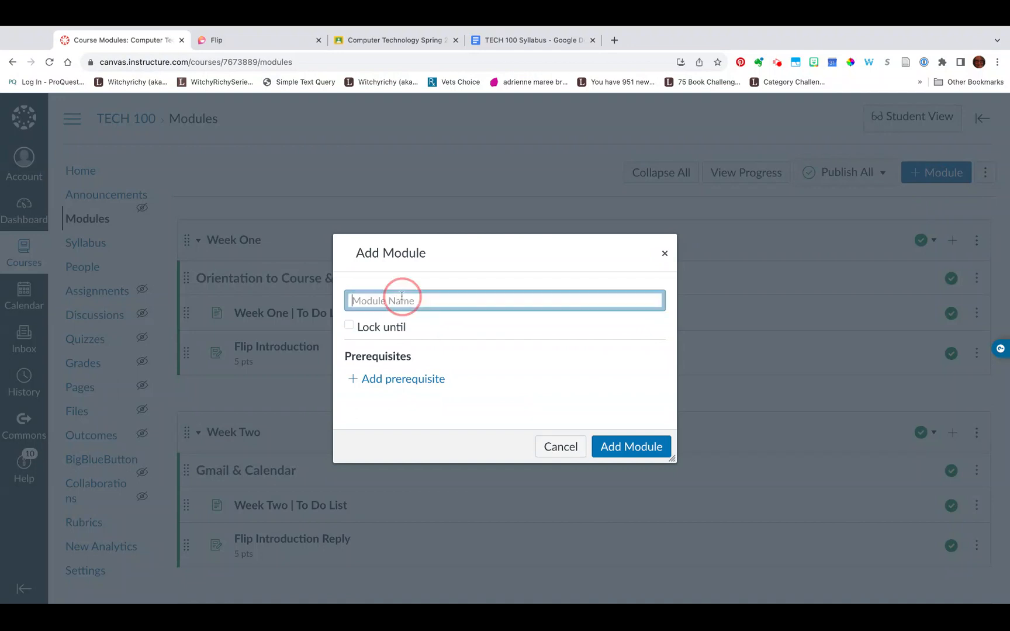
{"action": "type", "text": "E"}
{"action": "key", "text": "BackSpace"}
{"action": "type", "text": "Week 6"}
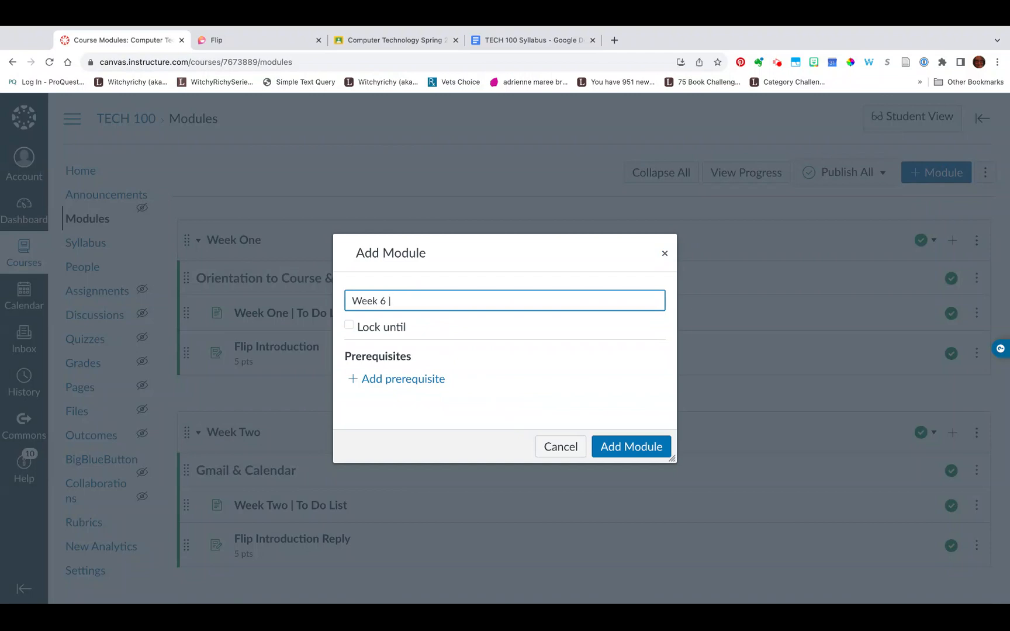
{"action": "left_click", "coordinate": [612, 444]}
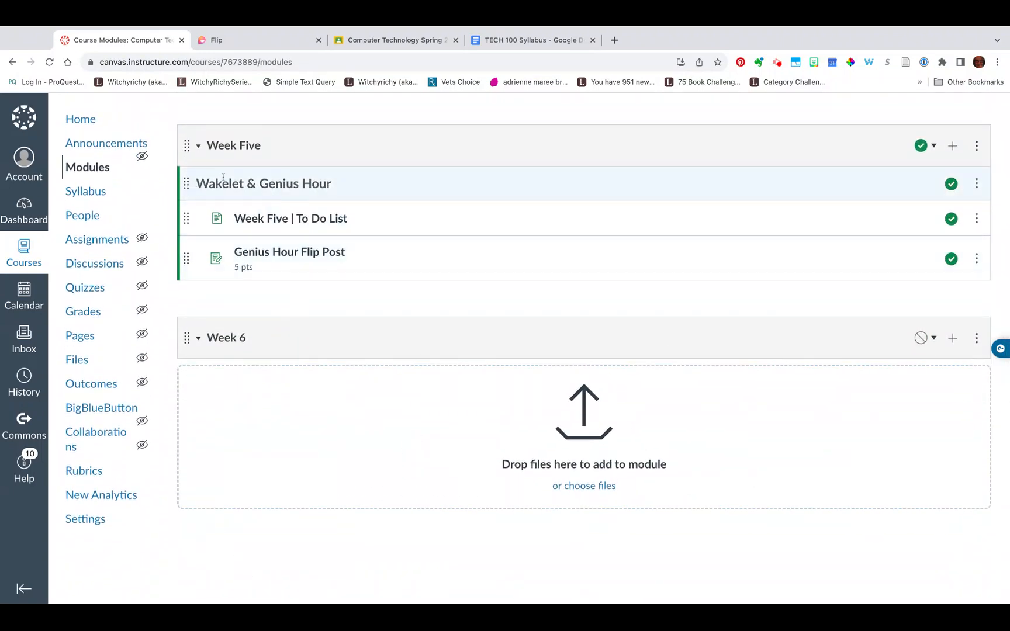
Check the sixth week's topic in the schedule of the TECH 100 Syllabus in Google Docs, and return to the Canvas modules
{"action": "left_click", "coordinate": [533, 40]}
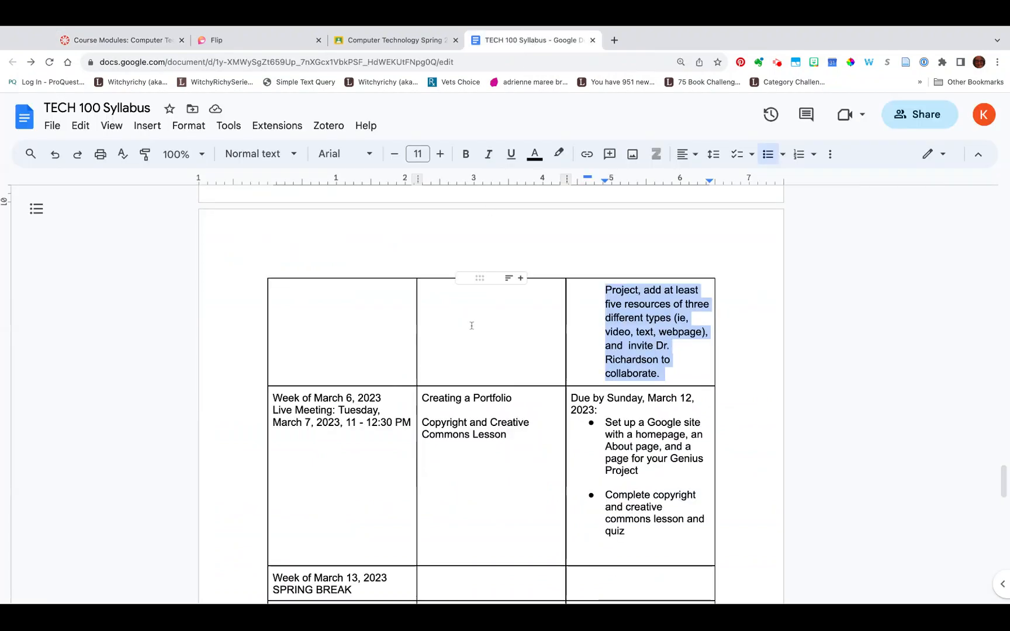
{"action": "scroll", "coordinate": [351, 349], "scroll_direction": "up", "scroll_amount": 5}
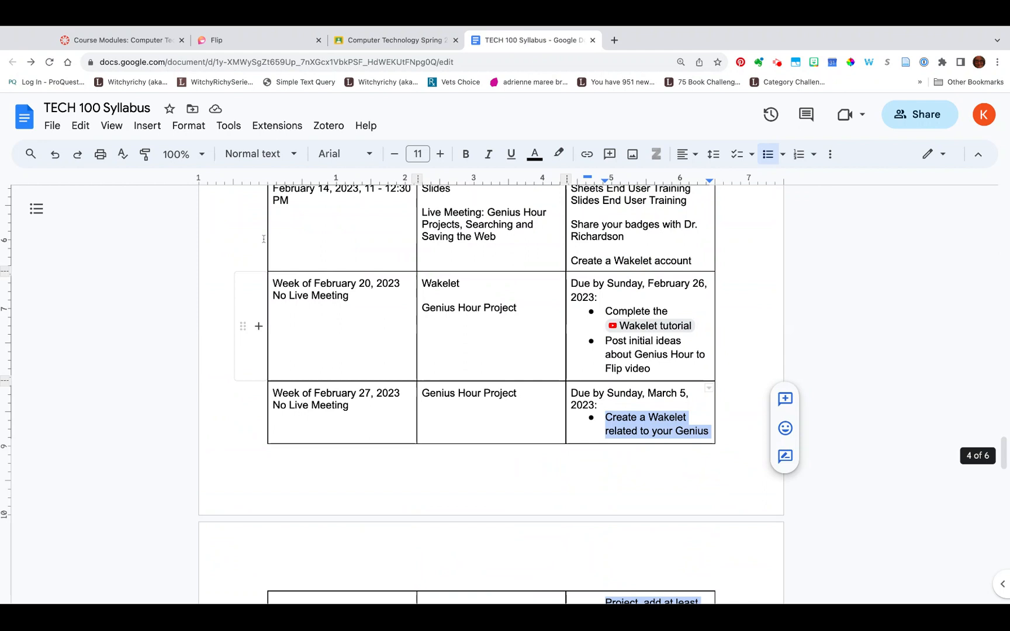
{"action": "left_click", "coordinate": [140, 41]}
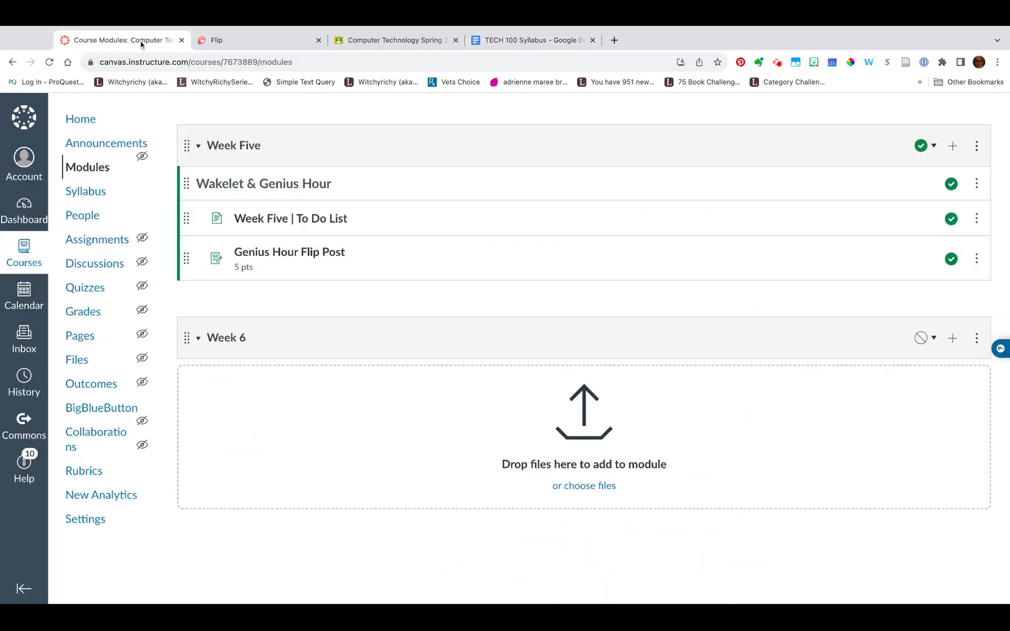
Add a text header "Genius Hour Project" without indentation to the Week 6 module
{"action": "left_click", "coordinate": [976, 339]}
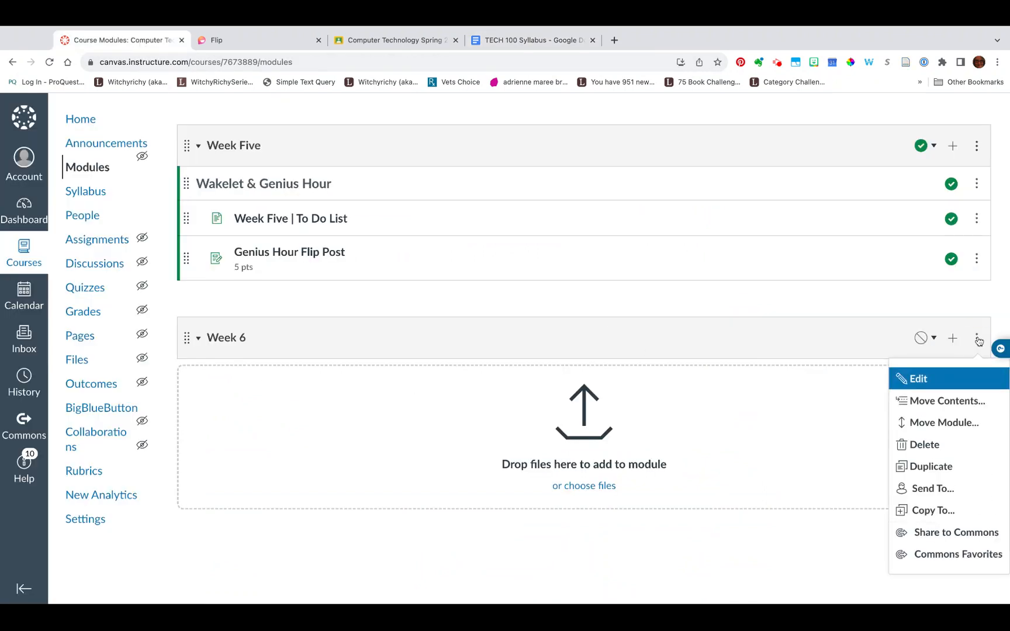
{"action": "left_click", "coordinate": [806, 307]}
{"action": "left_click", "coordinate": [951, 338]}
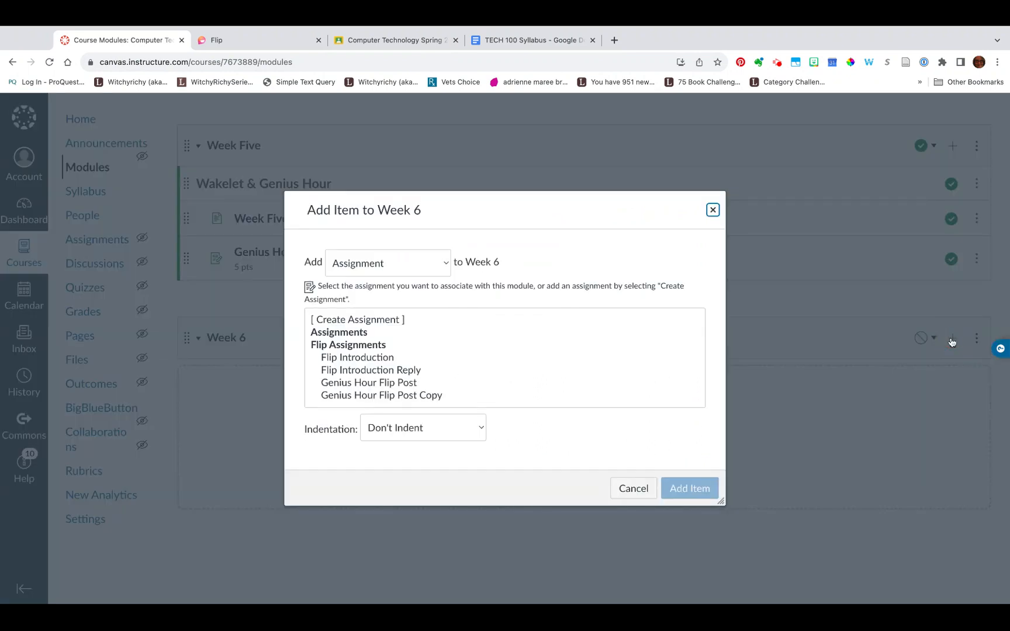
{"action": "left_click", "coordinate": [402, 269]}
{"action": "left_click", "coordinate": [542, 419]}
{"action": "left_click", "coordinate": [399, 308]}
{"action": "type", "text": "Ge"}
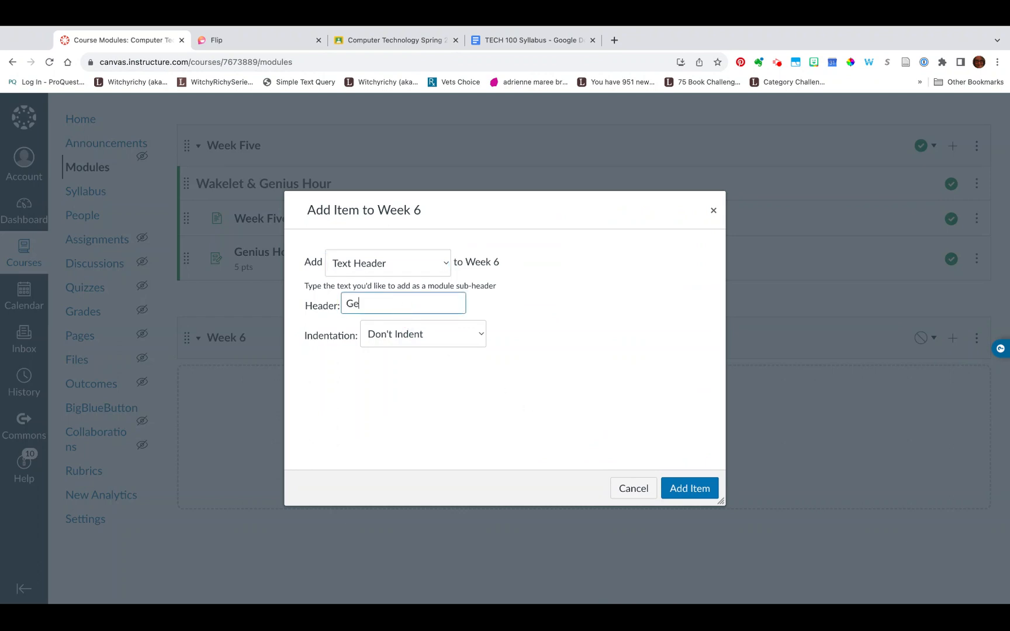
{"action": "type", "text": "nius Hour Project"}
{"action": "left_click", "coordinate": [687, 488]}
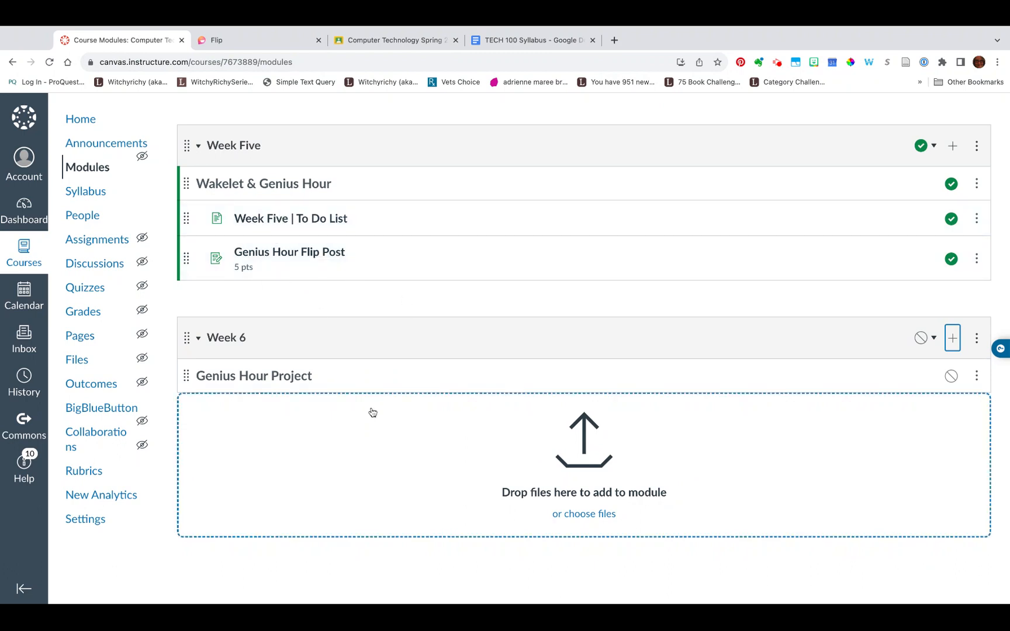
Add a newly created page named "Week Six | To Do List" to the Week 6 module, indented one level
{"action": "left_click", "coordinate": [953, 339]}
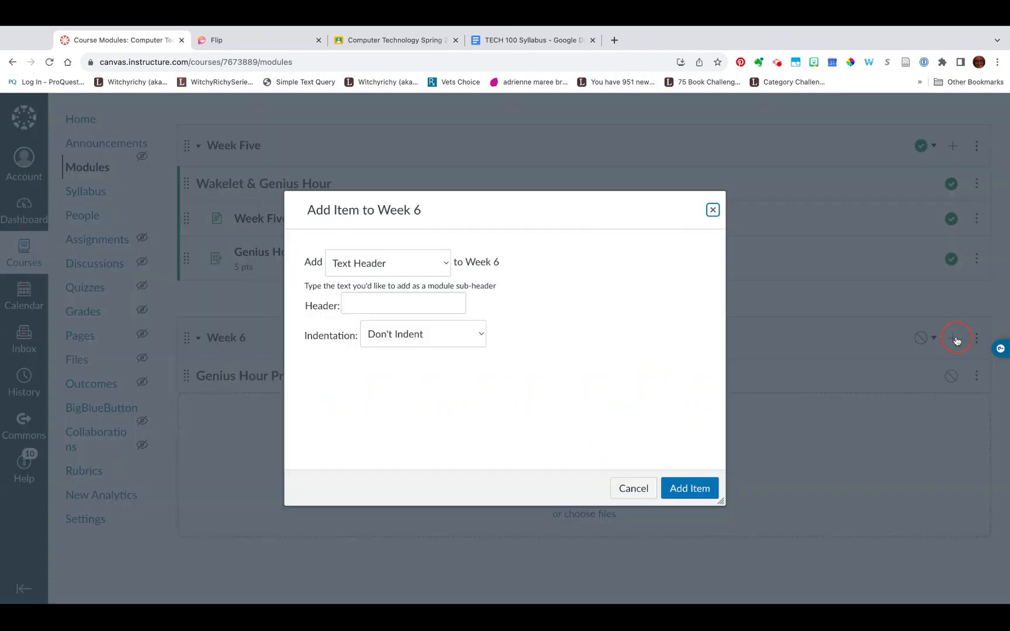
{"action": "left_click", "coordinate": [383, 267]}
{"action": "left_click", "coordinate": [384, 242]}
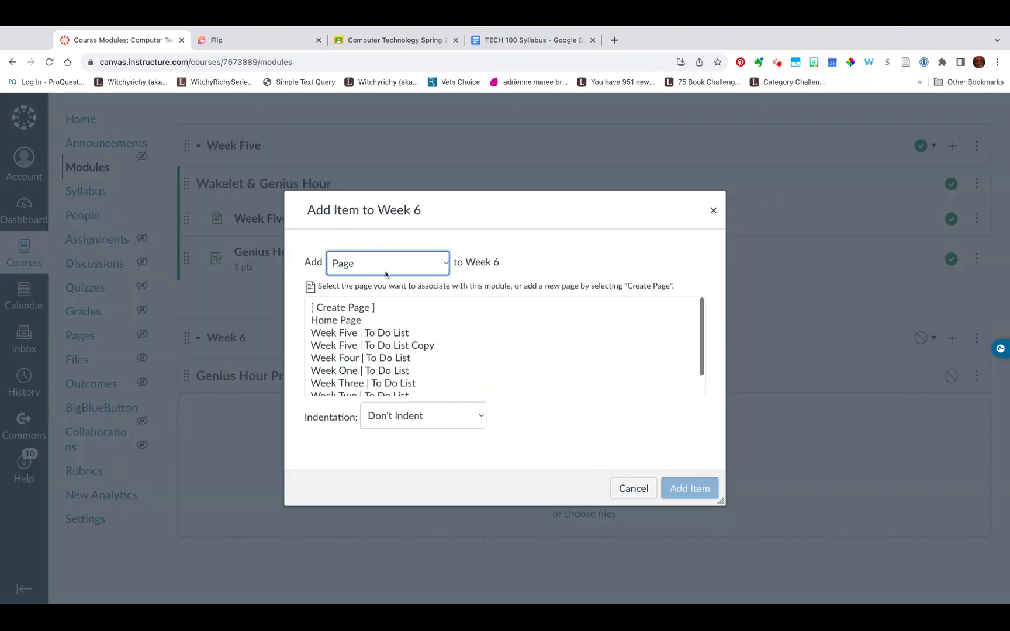
{"action": "scroll", "coordinate": [465, 332], "scroll_direction": "down", "scroll_amount": 2}
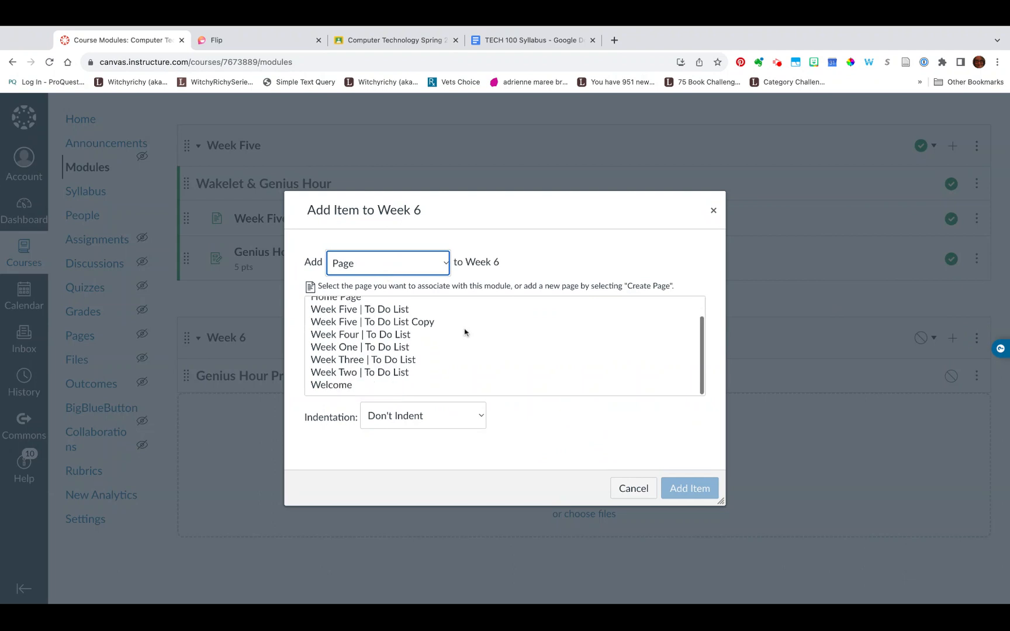
{"action": "scroll", "coordinate": [465, 332], "scroll_direction": "up", "scroll_amount": 2}
{"action": "left_click", "coordinate": [337, 309]}
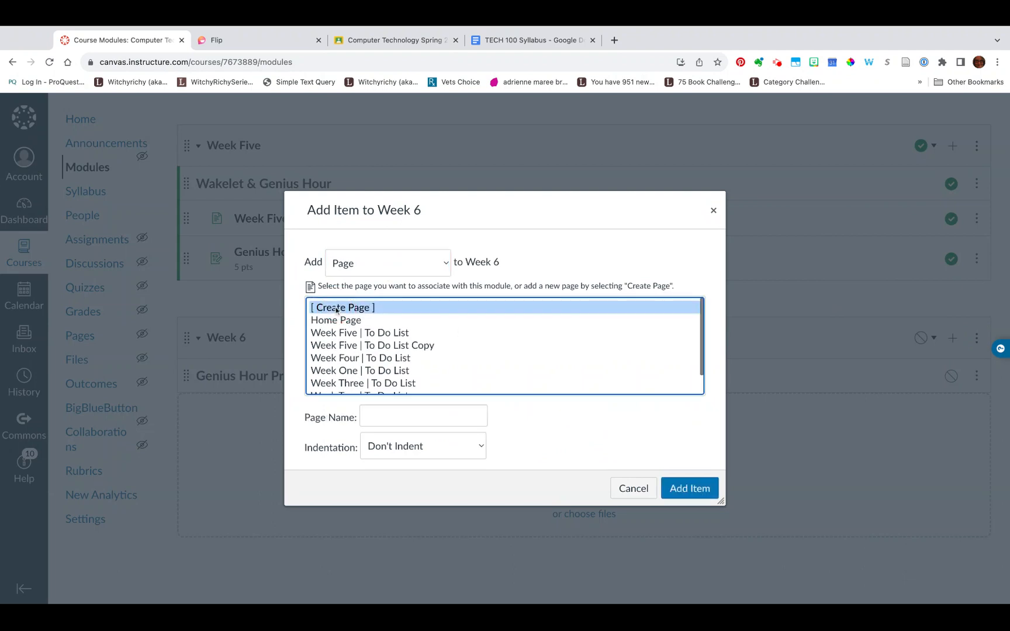
{"action": "left_click", "coordinate": [415, 423]}
{"action": "type", "text": "Week Six"}
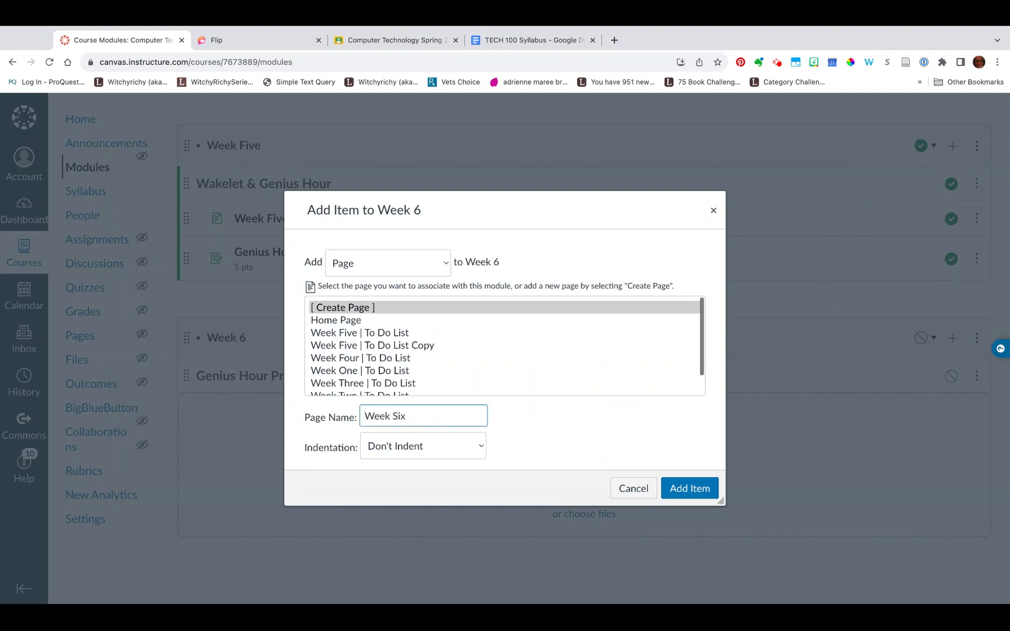
{"action": "type", "text": " | To Do List"}
{"action": "left_click", "coordinate": [415, 456]}
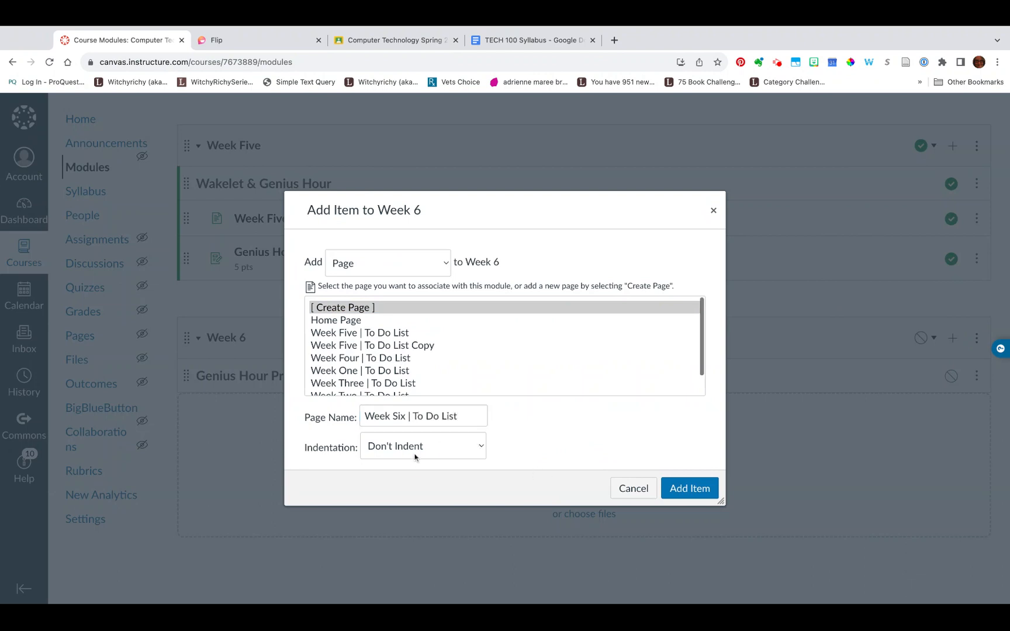
{"action": "left_click", "coordinate": [415, 459]}
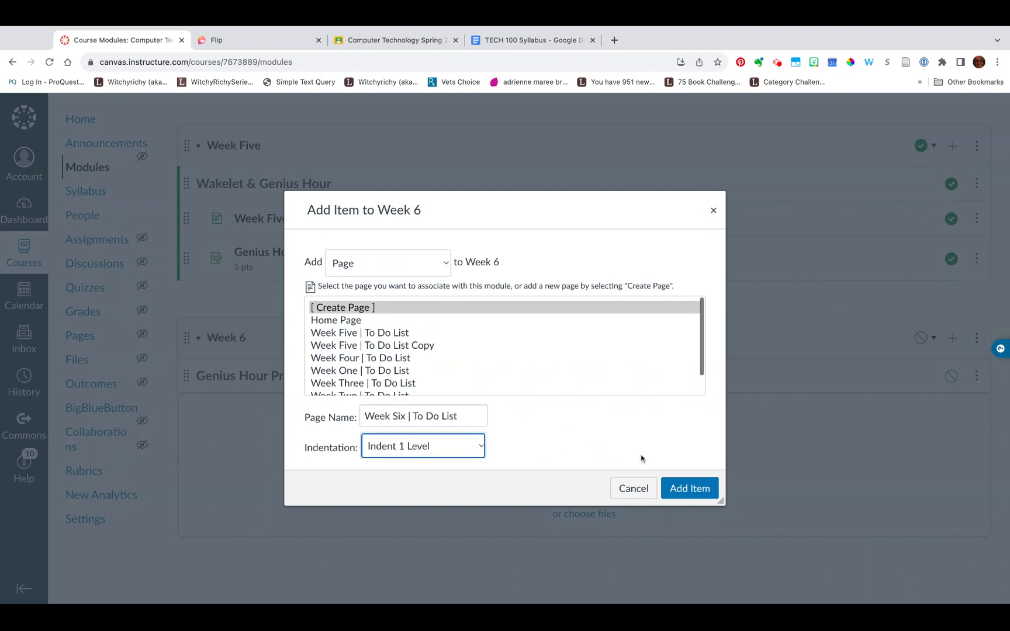
{"action": "left_click", "coordinate": [686, 490]}
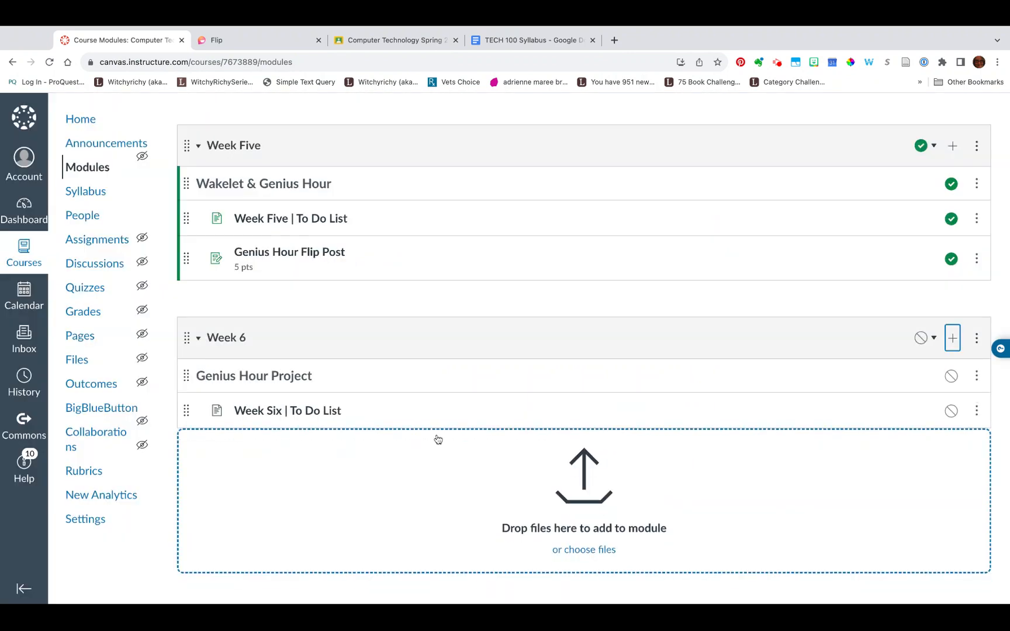
Open the "Week Six | To Do List" page for editing and enter "This week, you will be working on your Genius Project and practicing using Wakelet."
{"action": "left_click", "coordinate": [275, 409]}
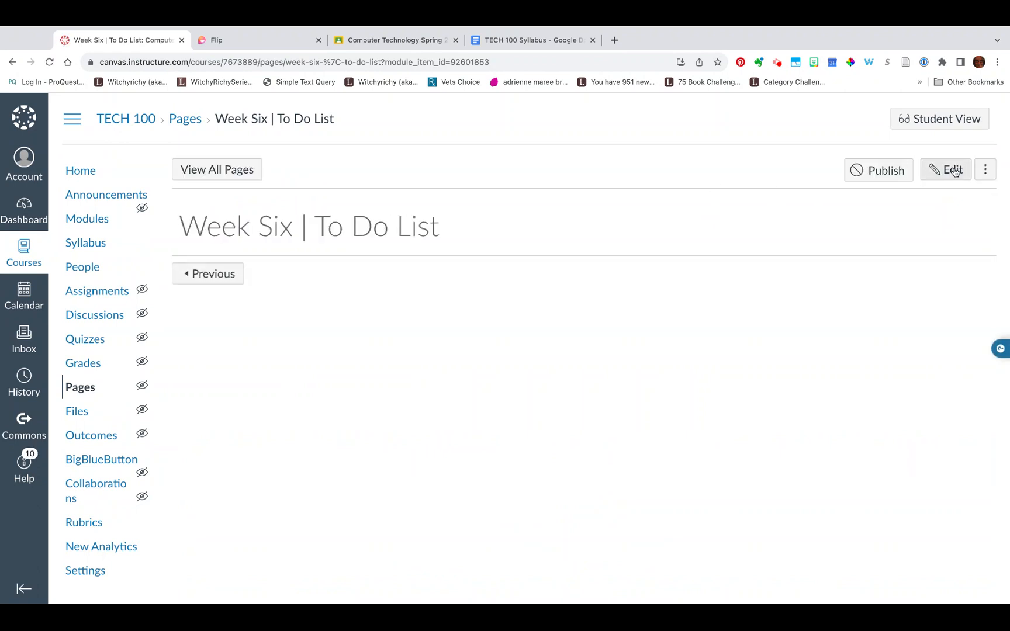
{"action": "left_click", "coordinate": [954, 170]}
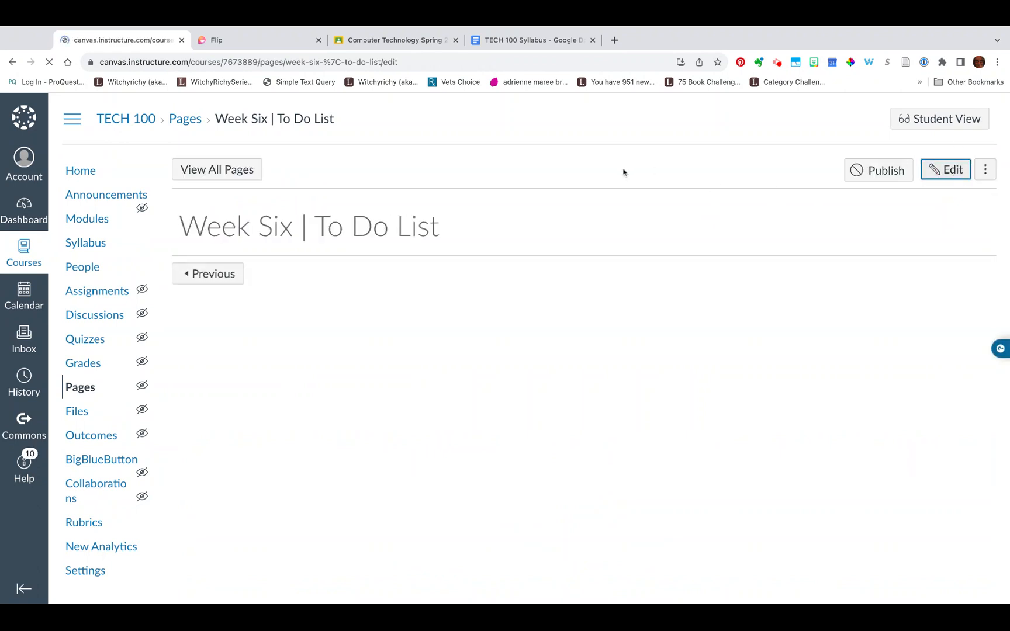
{"action": "left_click", "coordinate": [278, 295]}
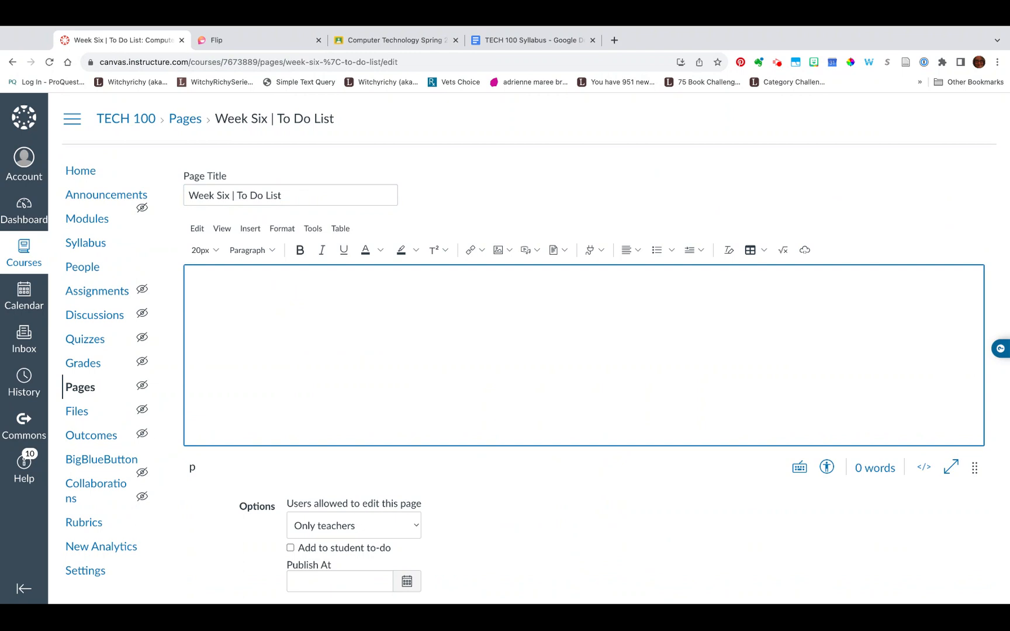
{"action": "type", "text": "This week, you will be working on your "}
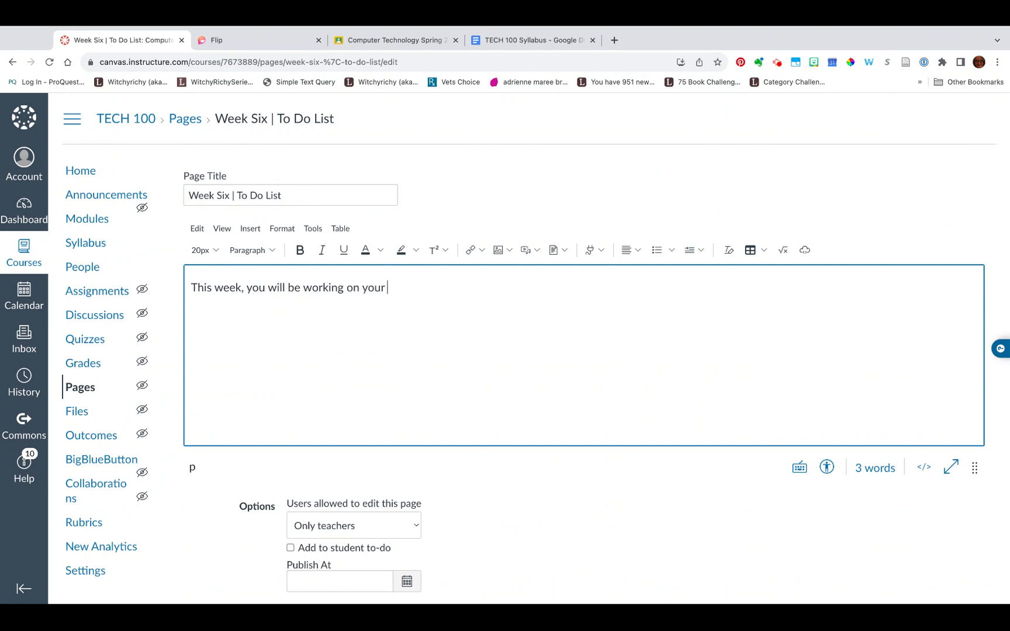
{"action": "type", "text": "Genius Project,"}
{"action": "key", "text": "BackSpace"}
{"action": "type", "text": "and "}
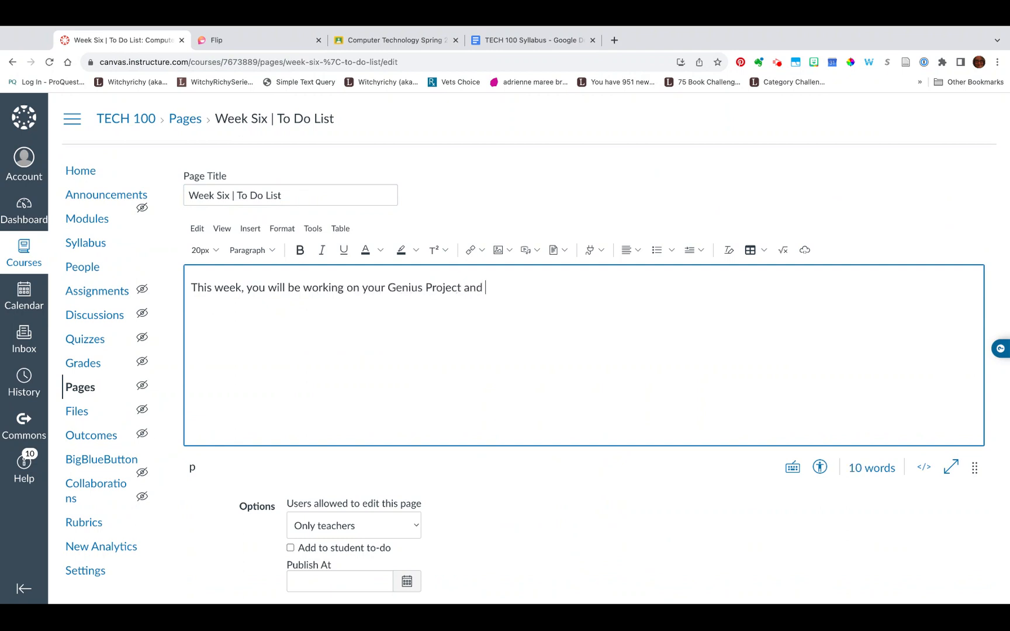
{"action": "type", "text": "practicing using Wakelet."}
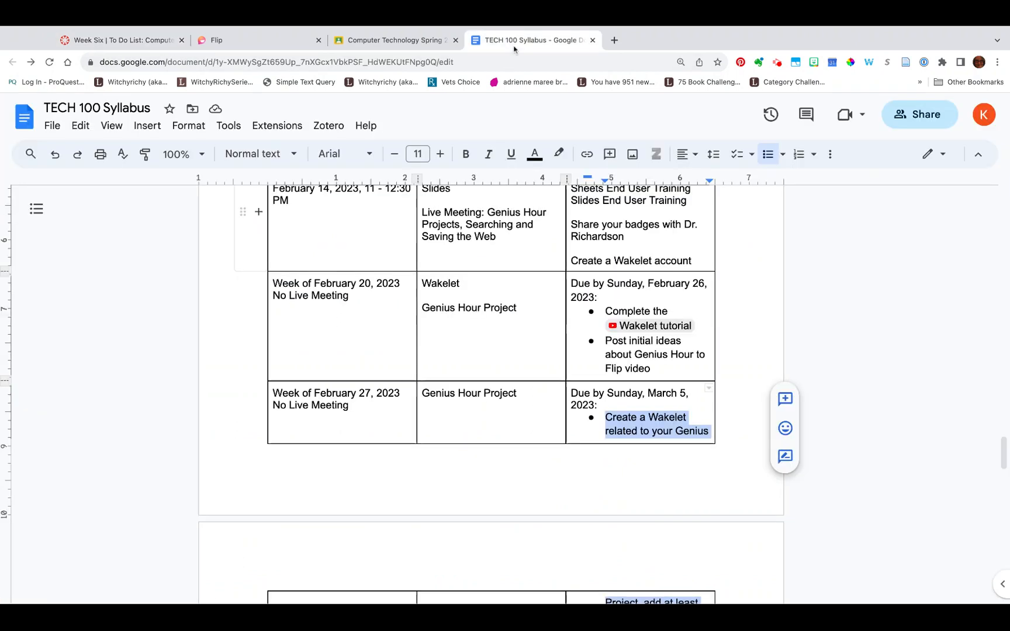
Copy the Wakelet assignment bullet for the week of February 27 from the syllabus in Google Docs into the Canvas page below the intro
{"action": "scroll", "coordinate": [533, 296], "scroll_direction": "down", "scroll_amount": 3}
{"action": "scroll", "coordinate": [534, 296], "scroll_direction": "down", "scroll_amount": 1}
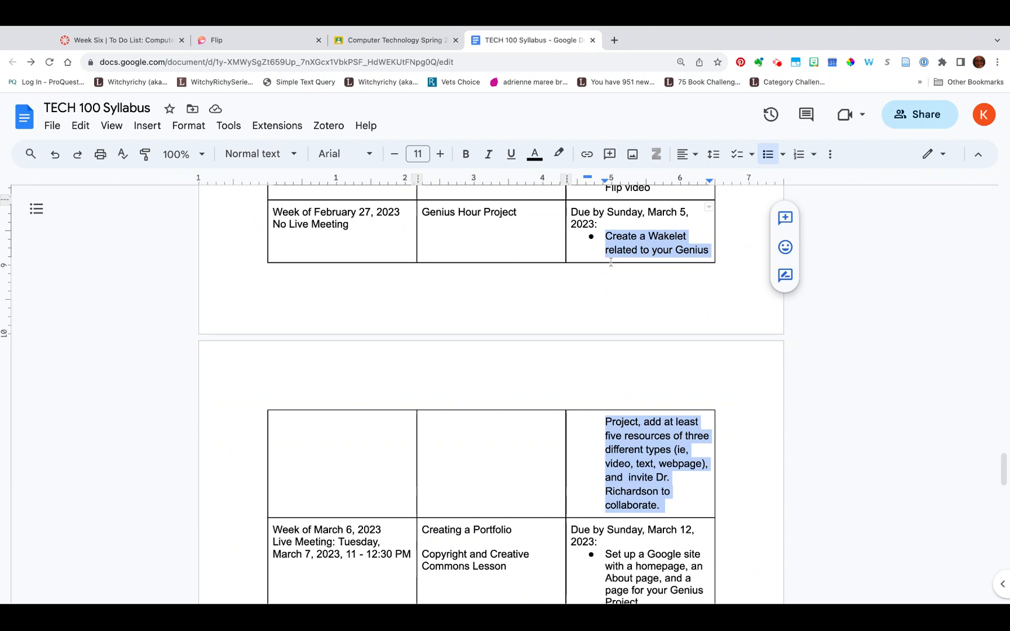
{"action": "left_click", "coordinate": [134, 38]}
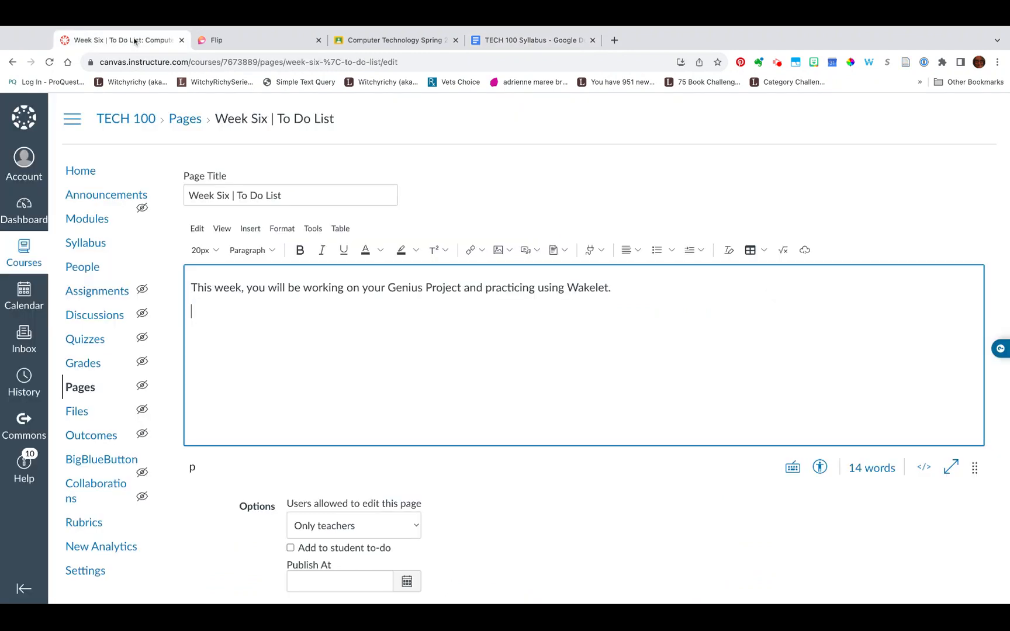
{"action": "type", "text": "Create a Wakelet related to your Genius Project, add at least five resources of three different types (ie, video, text, webpage), and  invite Dr. Richardson to collaborate."}
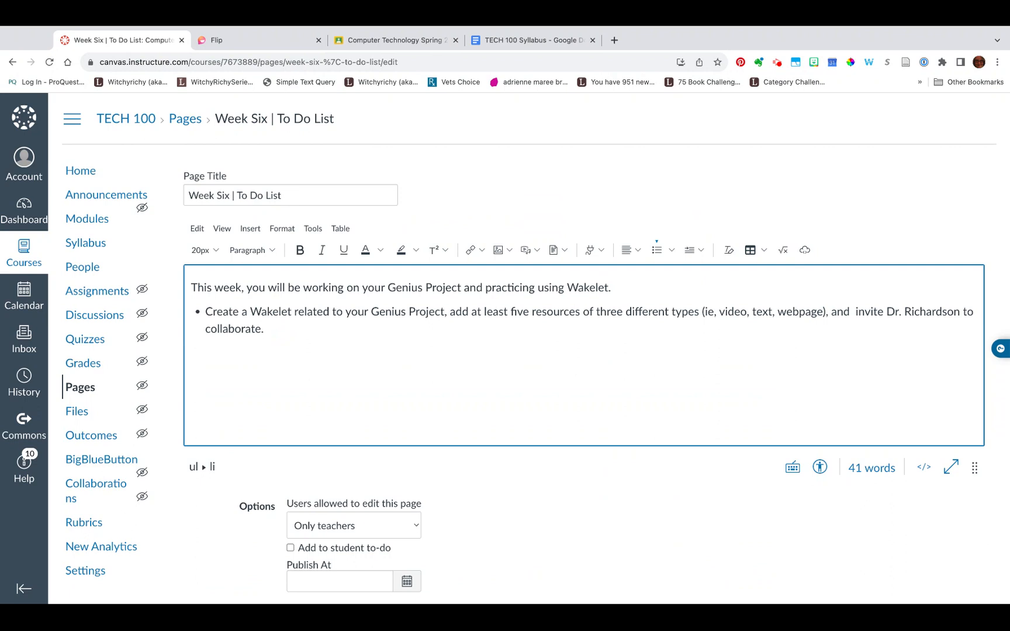
Add a second bullet reading "View the Flip videos from your classmates' and reply to at least two of them."
{"action": "key", "text": "Return"}
{"action": "type", "text": "View the flip"}
{"action": "key", "text": "BackSpace"}
{"action": "type", "text": "Flip videos tha"}
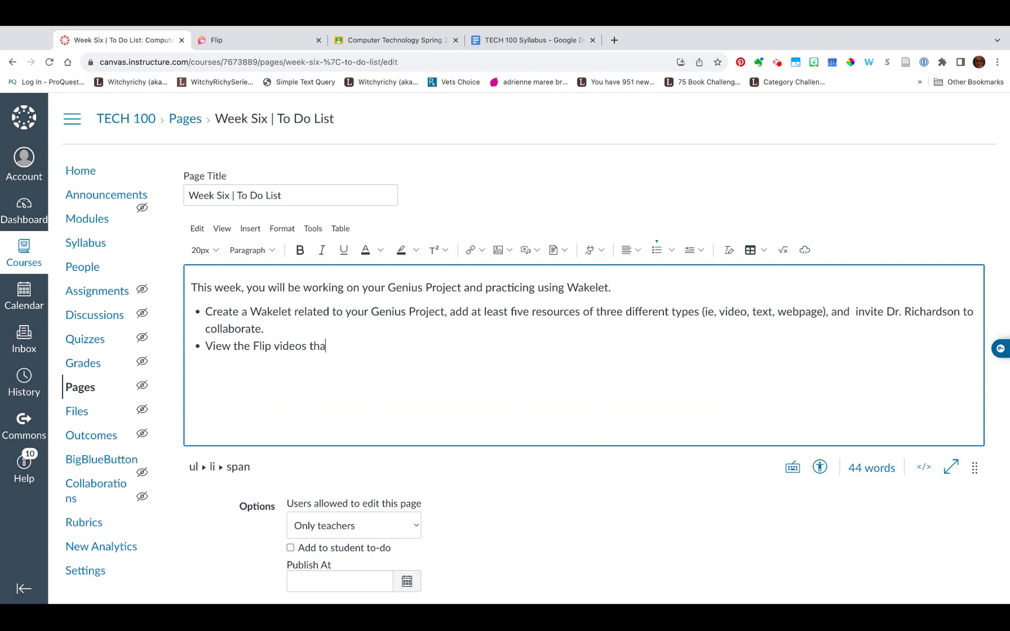
{"action": "key", "text": "BackSpace"}
{"action": "key", "text": "BackSpace"}
{"action": "key", "text": "BackSpace"}
{"action": "type", "text": "from your classmates' "}
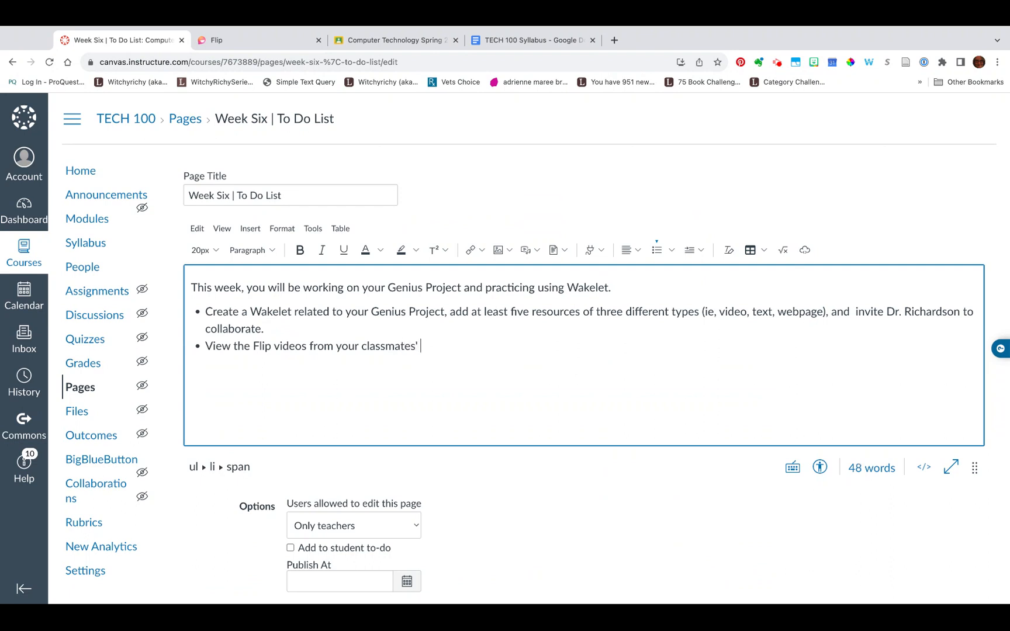
{"action": "type", "text": "and reply to at least tow of"}
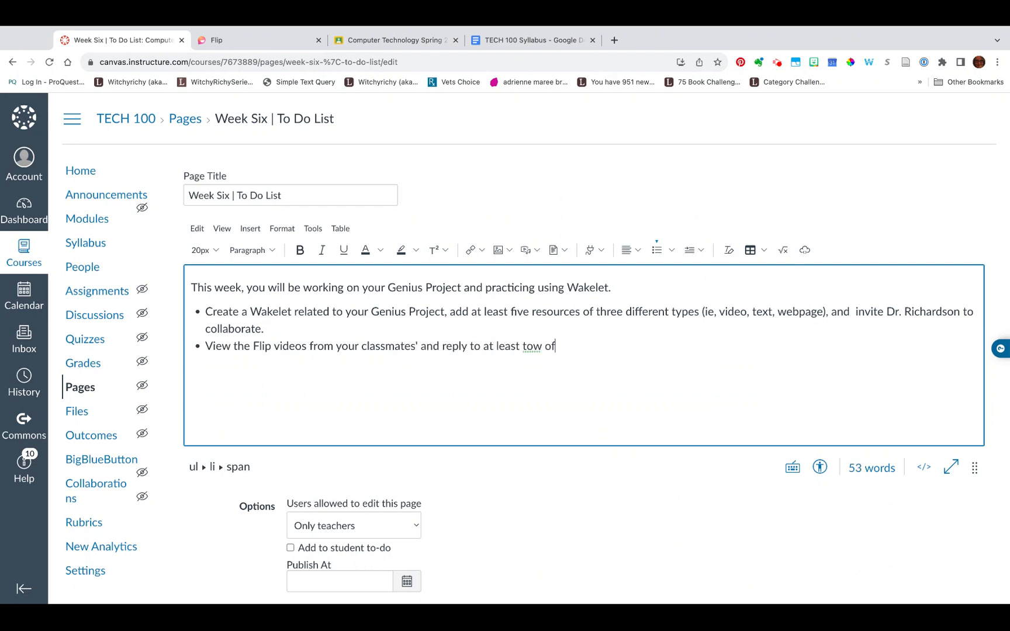
{"action": "key", "text": "BackSpace"}
{"action": "key", "text": "BackSpace"}
{"action": "key", "text": "BackSpace"}
{"action": "key", "text": "BackSpace"}
{"action": "key", "text": "BackSpace"}
{"action": "type", "text": "wo of them."}
Switch to Flip, copy the share link of the "Genius Project: First Thoughts" topic, and return to the Canvas page editor
{"action": "left_click", "coordinate": [232, 41]}
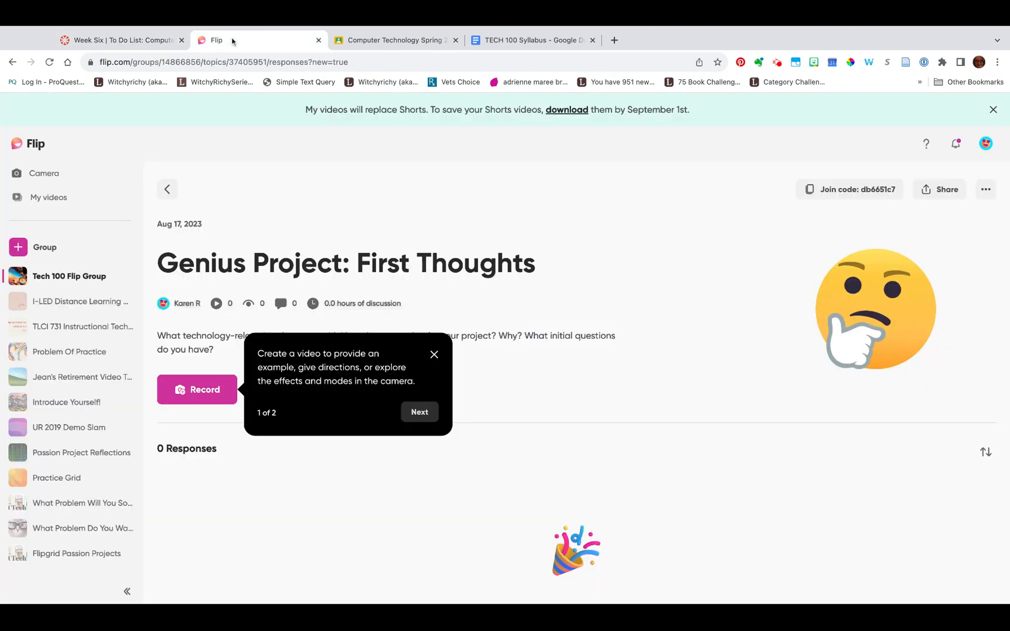
{"action": "left_click", "coordinate": [433, 354]}
{"action": "left_click", "coordinate": [938, 190]}
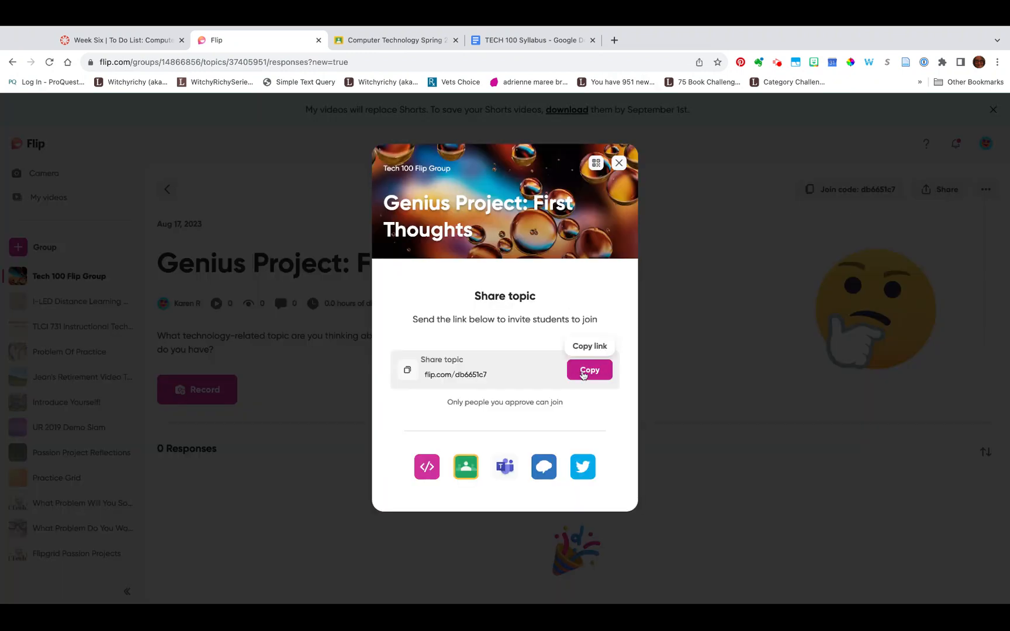
{"action": "left_click", "coordinate": [582, 374]}
{"action": "left_click", "coordinate": [138, 40]}
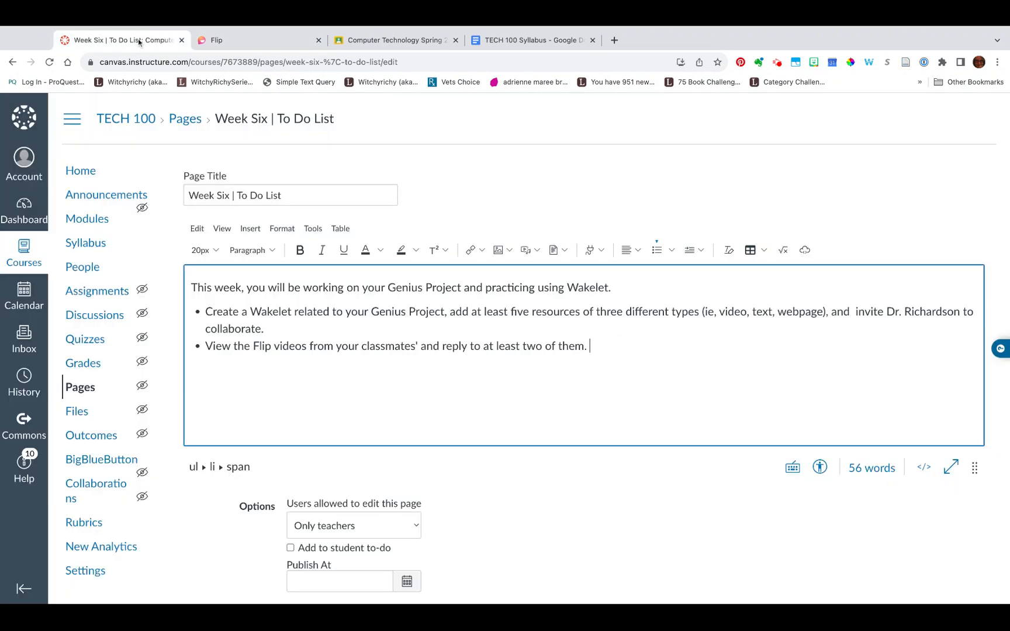
Append "Link to Flip Group" to the second bullet and turn it into an external link using the copied Flip address
{"action": "type", "text": "Link to Flip Group"}
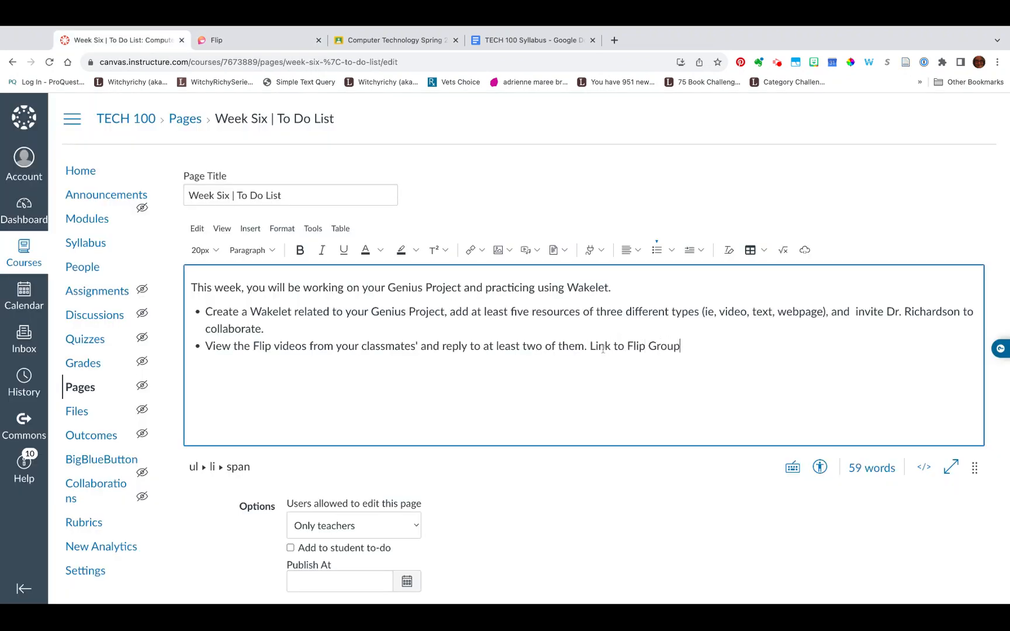
{"action": "left_click_drag", "start_coordinate": [687, 347], "coordinate": [590, 347]}
{"action": "left_click", "coordinate": [470, 250]}
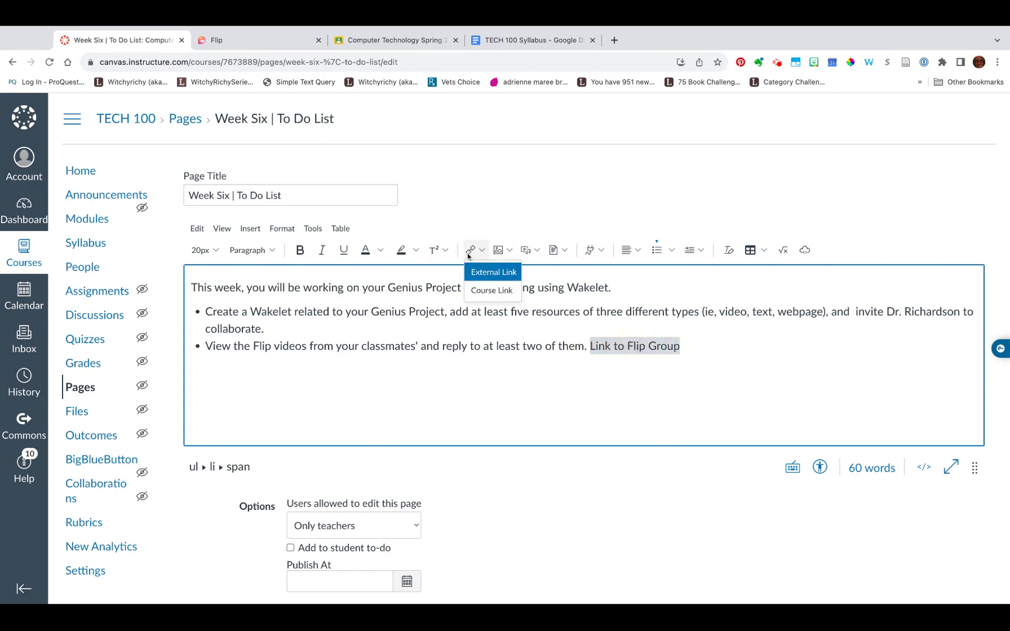
{"action": "left_click", "coordinate": [475, 273]}
{"action": "left_click", "coordinate": [320, 393]}
{"action": "key", "text": "super+v"}
{"action": "left_click", "coordinate": [747, 452]}
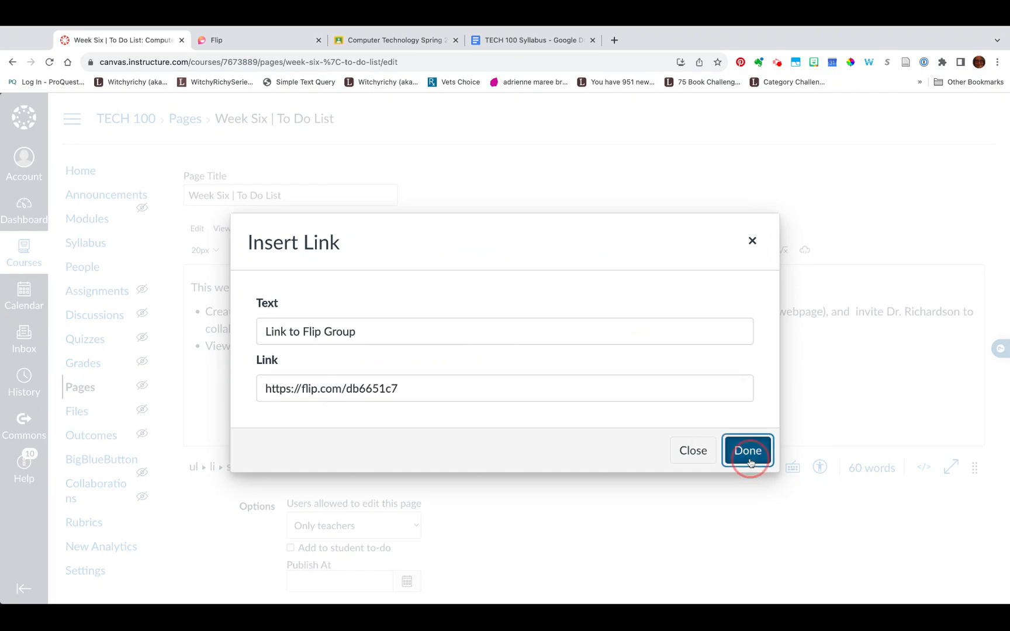
{"action": "left_click", "coordinate": [705, 349]}
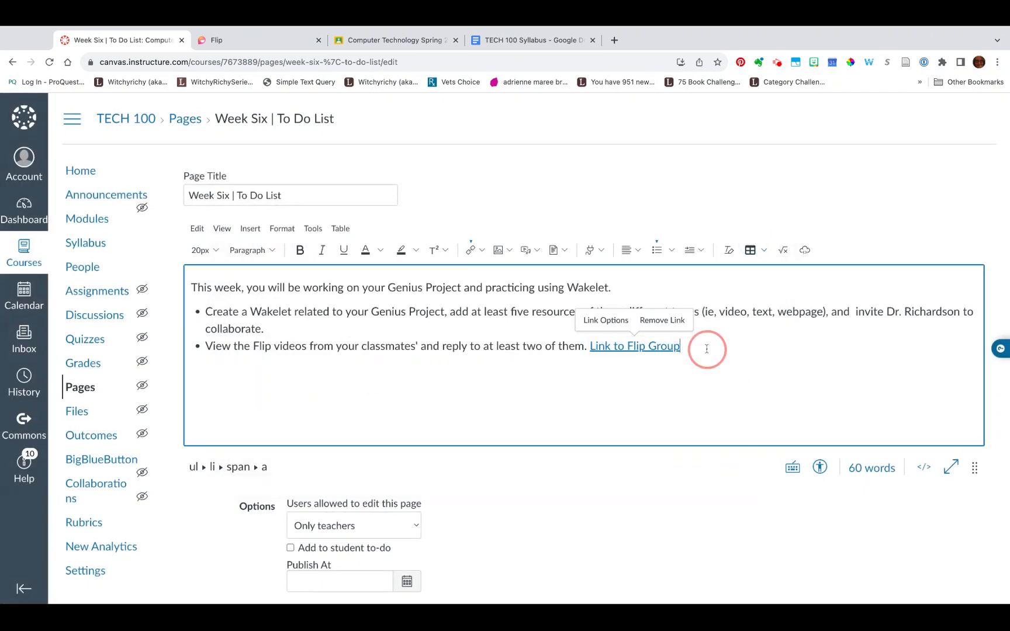
{"action": "key", "text": "Return"}
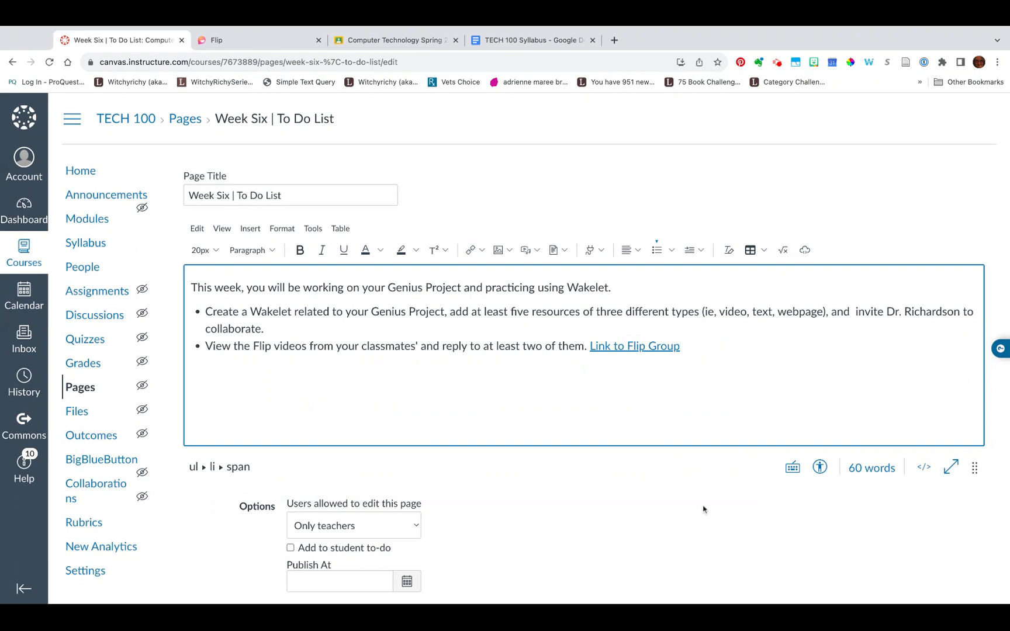
Save and publish the "Week Six | To Do List" page, and return to the course modules
{"action": "scroll", "coordinate": [704, 525], "scroll_direction": "down", "scroll_amount": 3}
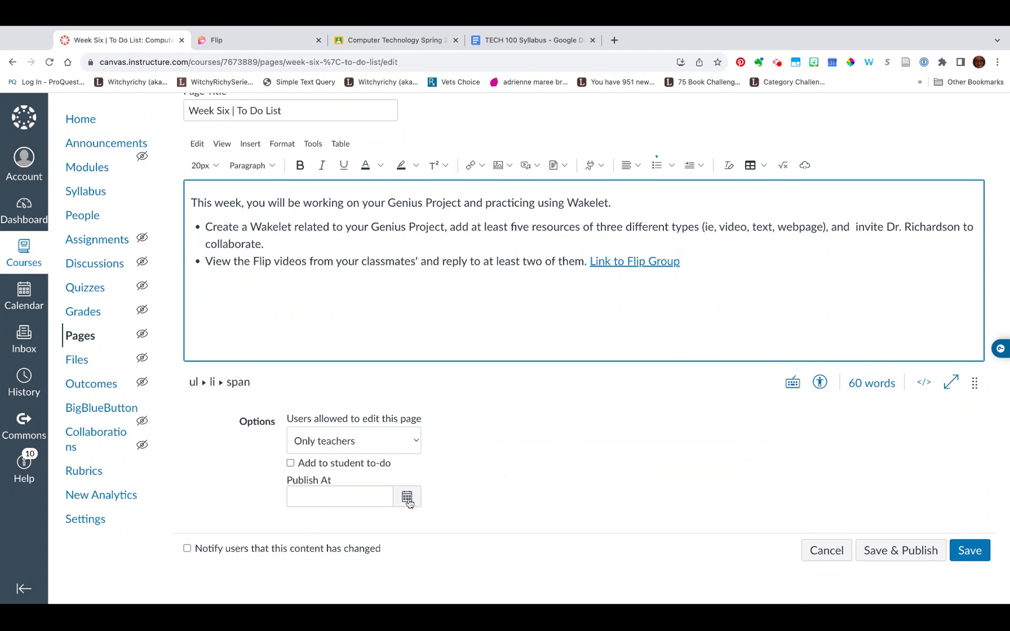
{"action": "left_click", "coordinate": [898, 554]}
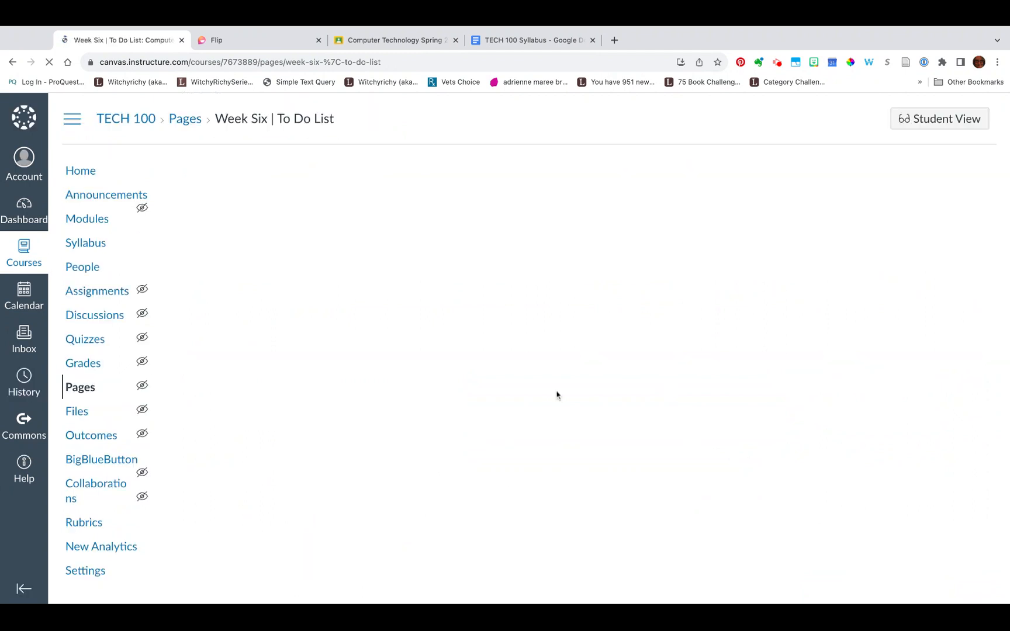
{"action": "left_click", "coordinate": [86, 220]}
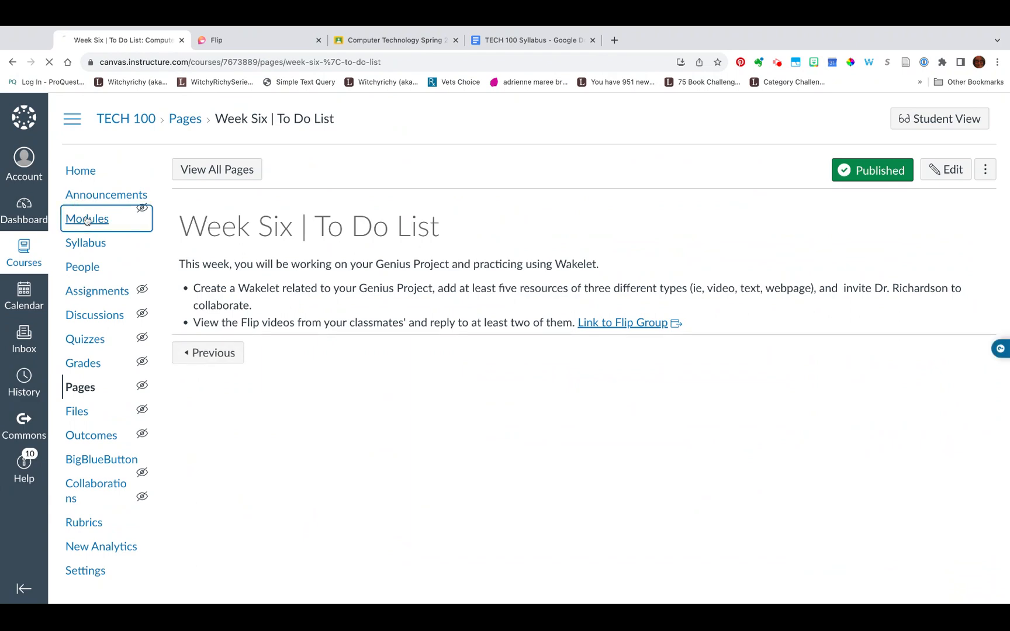
Check the Week 6 module's publish status, review the module list in Student View, and leave Student View
{"action": "scroll", "coordinate": [459, 377], "scroll_direction": "down", "scroll_amount": 20}
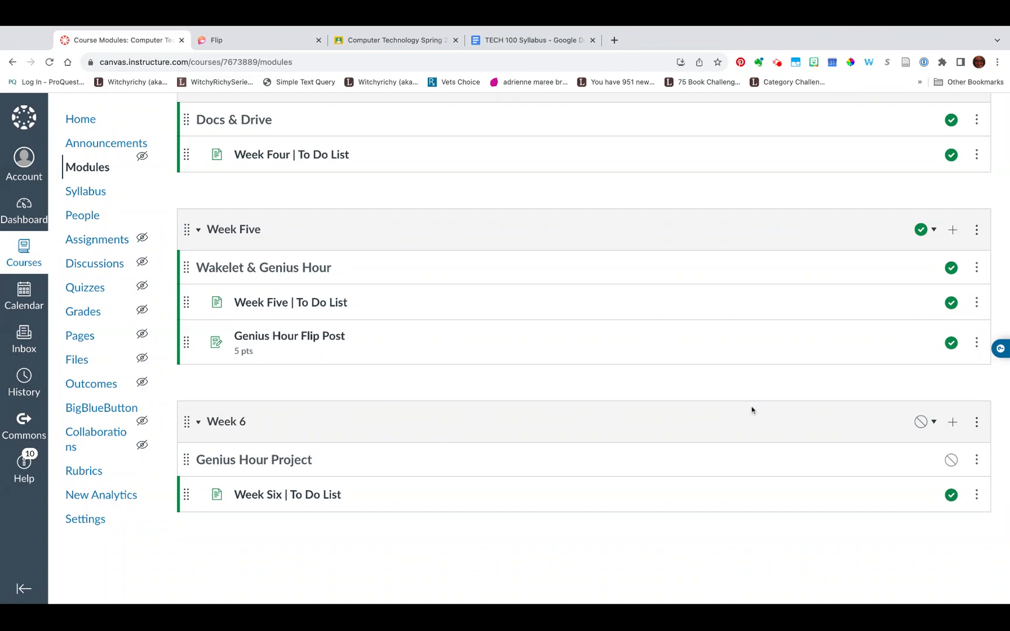
{"action": "scroll", "coordinate": [750, 406], "scroll_direction": "up", "scroll_amount": 15}
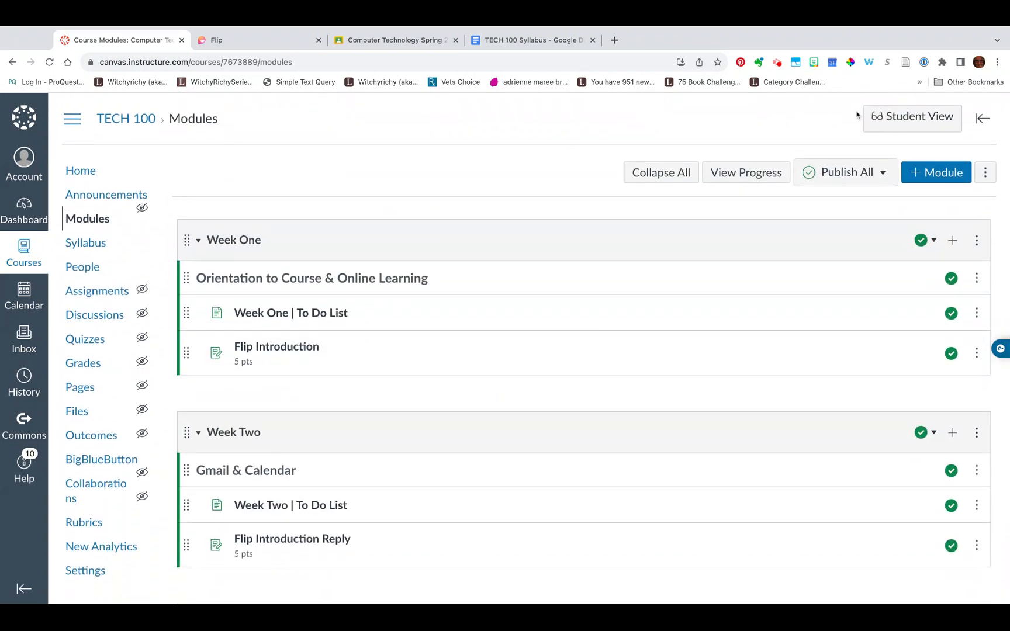
{"action": "left_click", "coordinate": [893, 126]}
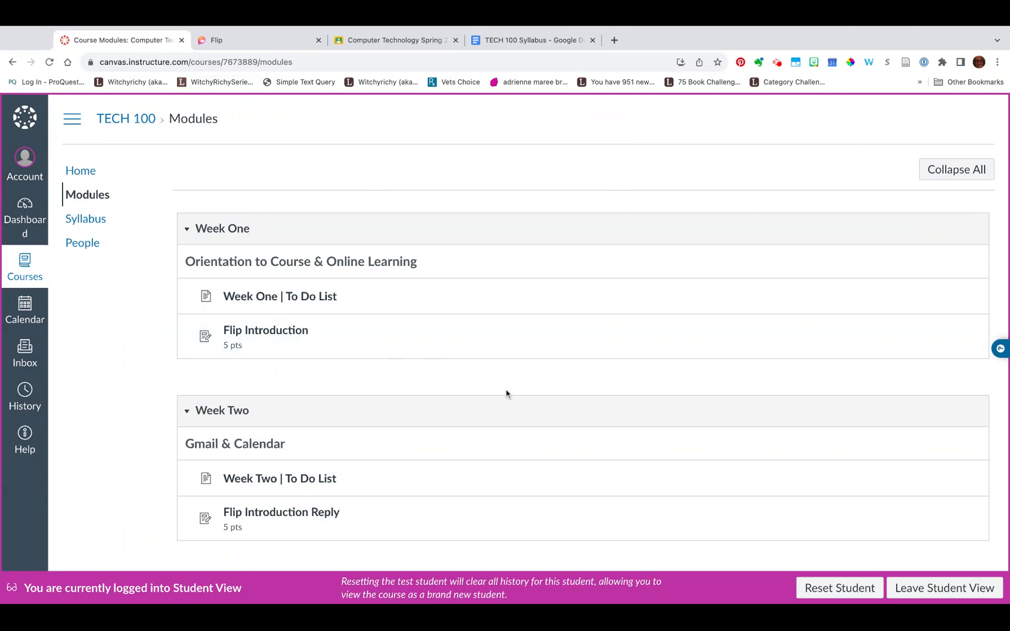
{"action": "scroll", "coordinate": [506, 393], "scroll_direction": "down", "scroll_amount": 10}
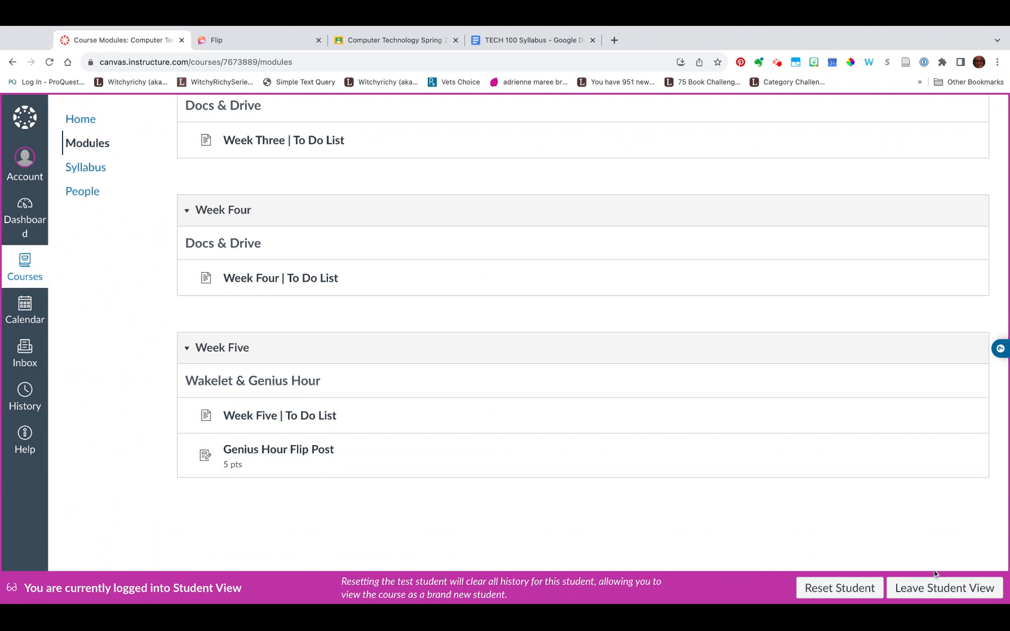
{"action": "left_click", "coordinate": [924, 589]}
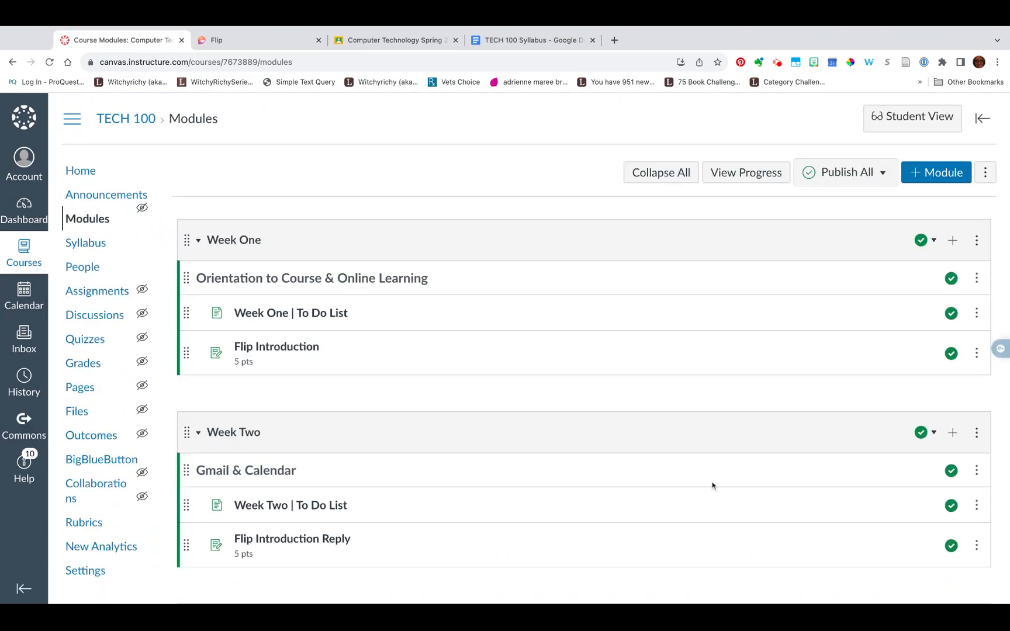
Publish the Week 6 module together with all its items
{"action": "scroll", "coordinate": [576, 380], "scroll_direction": "down", "scroll_amount": 10}
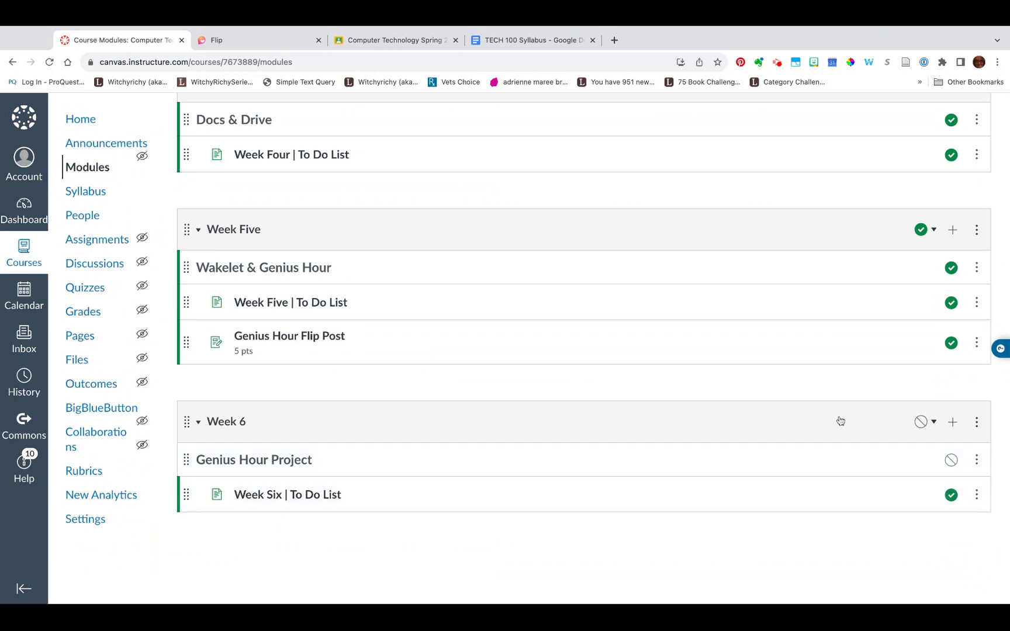
{"action": "left_click", "coordinate": [934, 423]}
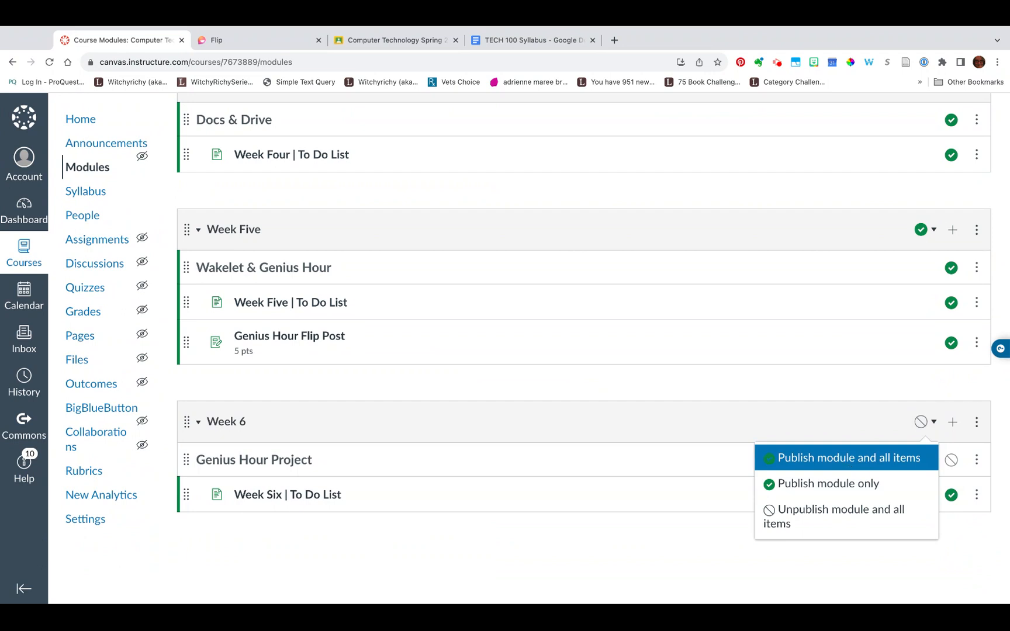
{"action": "left_click", "coordinate": [847, 459]}
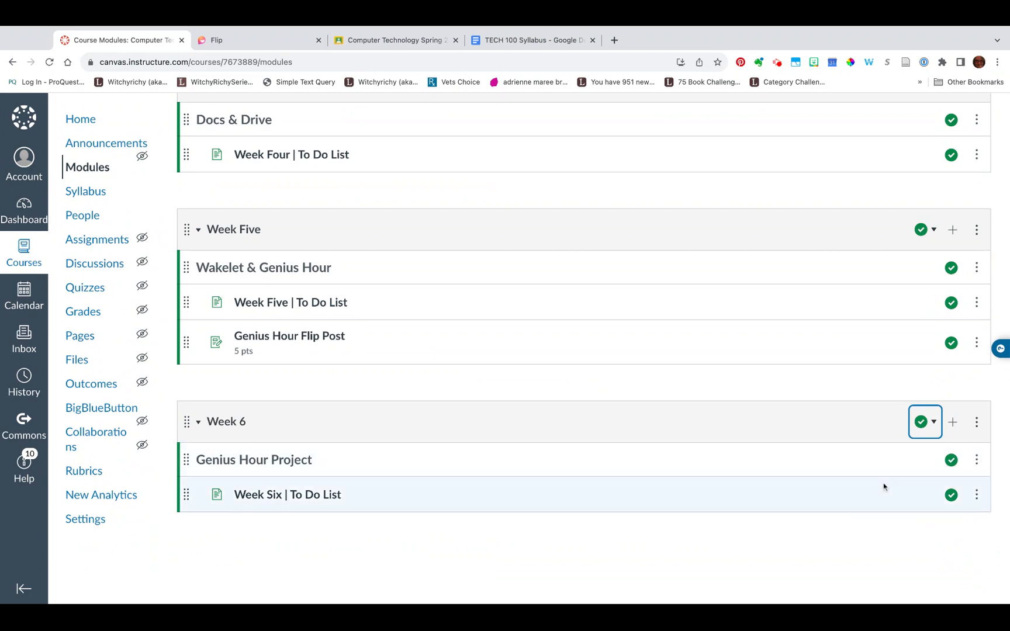
Unpublish the "Genius Hour Project" header in the Week 6 module and publish it again
{"action": "left_click", "coordinate": [950, 461]}
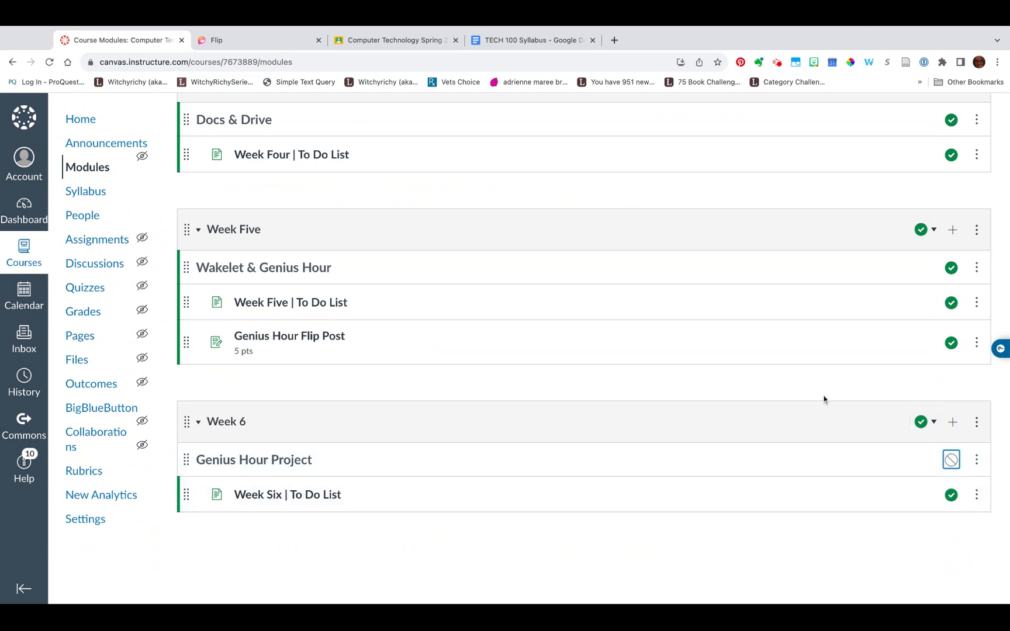
{"action": "left_click", "coordinate": [951, 461]}
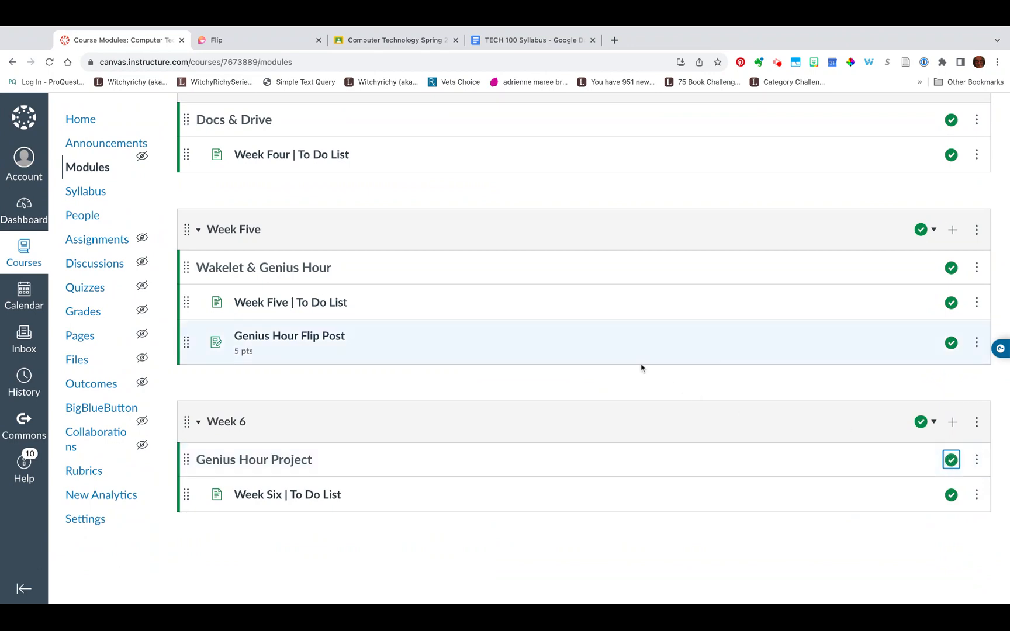
{"action": "scroll", "coordinate": [641, 367], "scroll_direction": "up", "scroll_amount": 10}
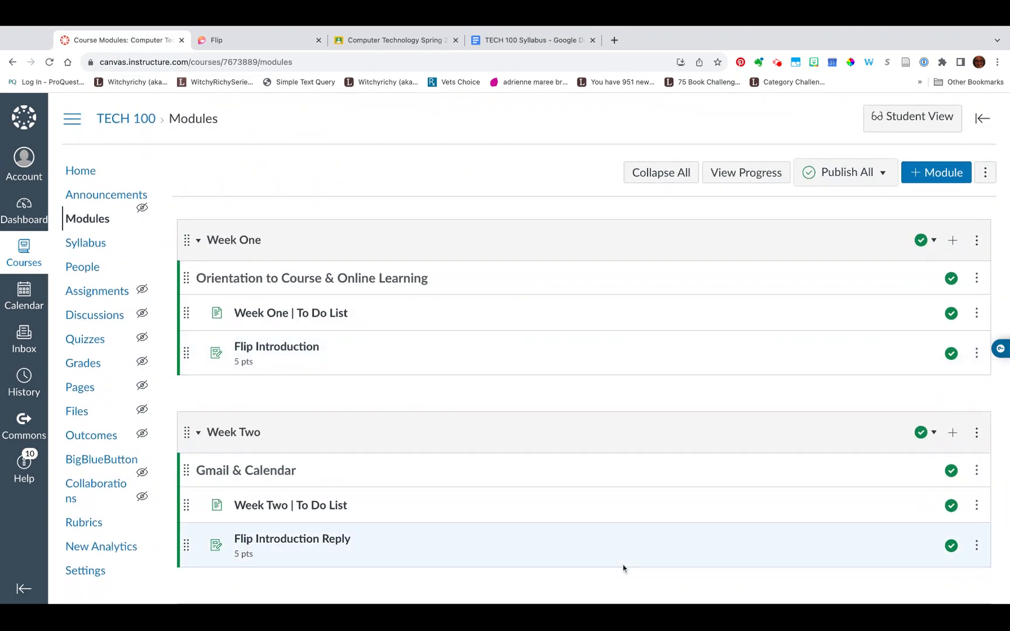